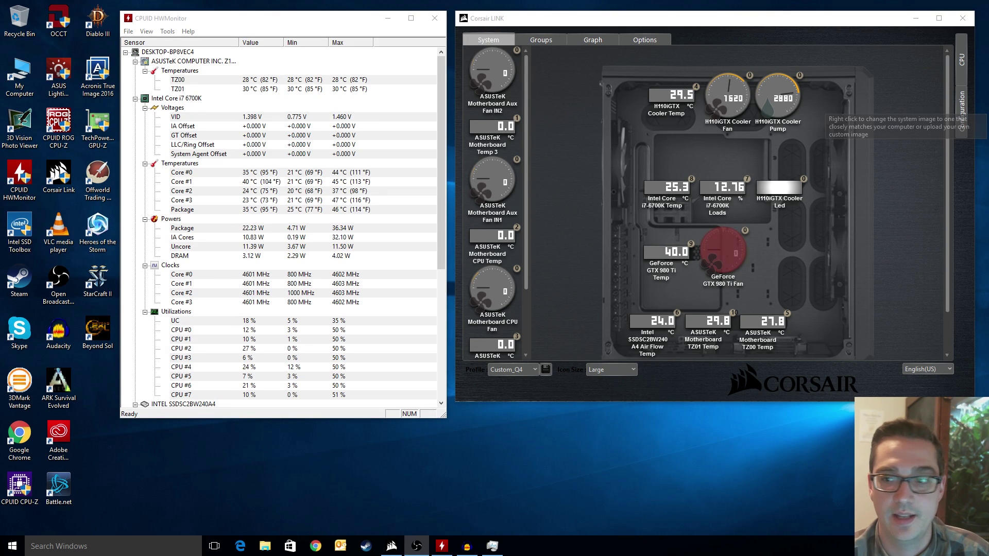
# Open the H110iGTX Cooler Fan settings and set its mode to Quiet
pyautogui.click(727, 97)
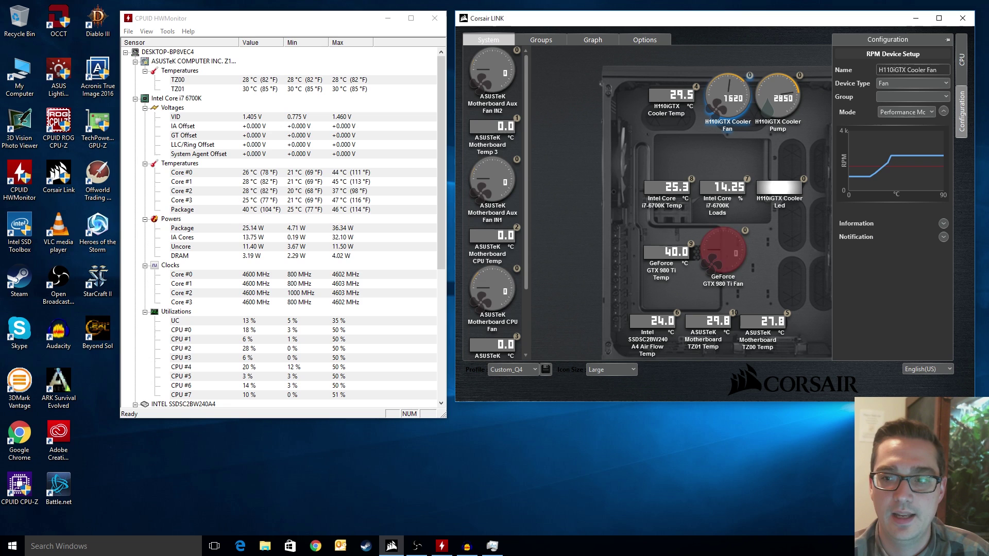
pyautogui.click(905, 111)
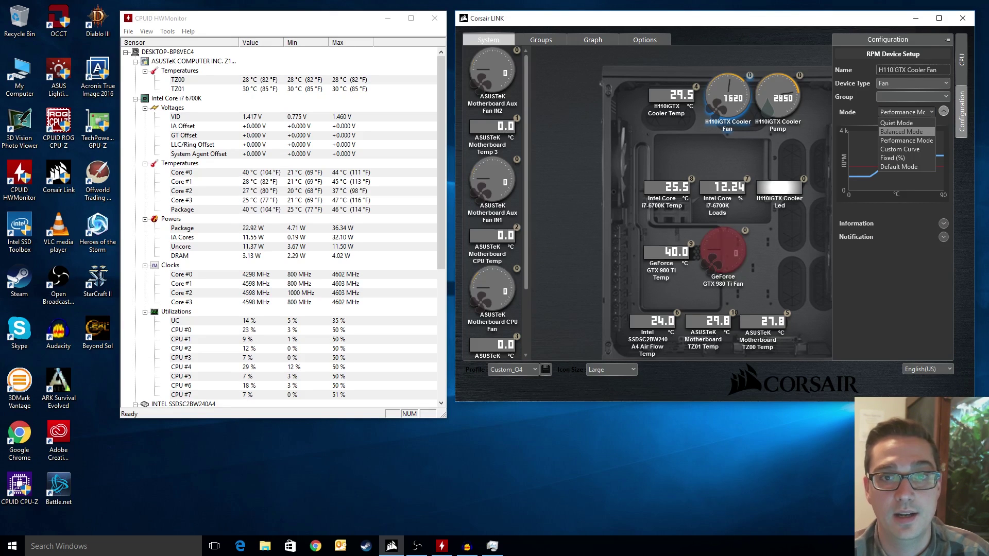
pyautogui.click(905, 112)
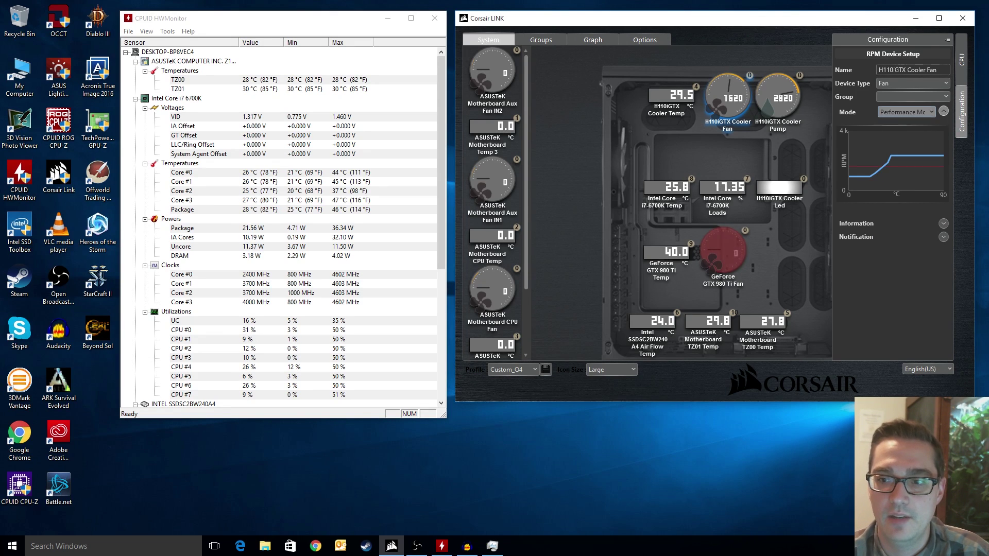
pyautogui.click(905, 112)
pyautogui.click(905, 122)
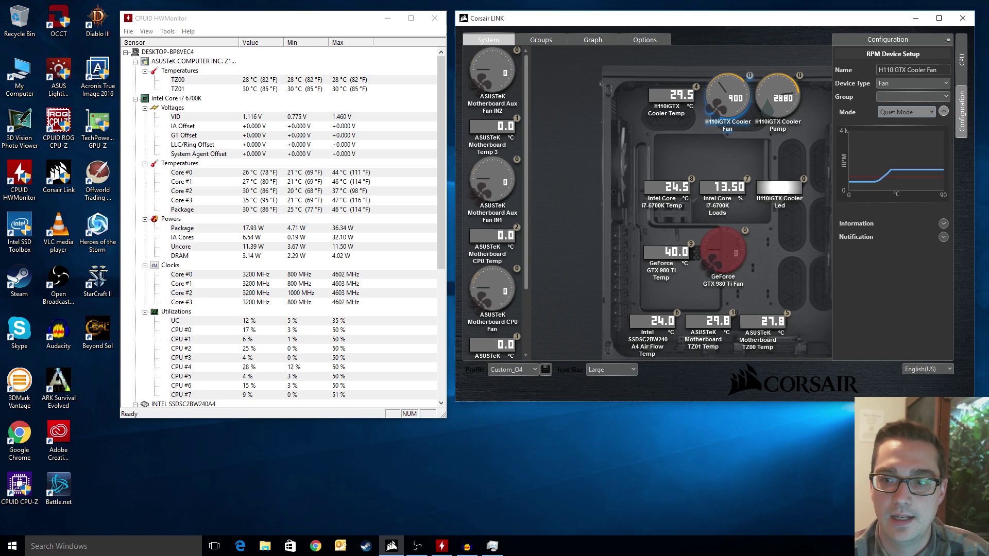
# Switch the cooler fan to Balanced mode, then to Performance mode
pyautogui.click(907, 111)
pyautogui.click(900, 131)
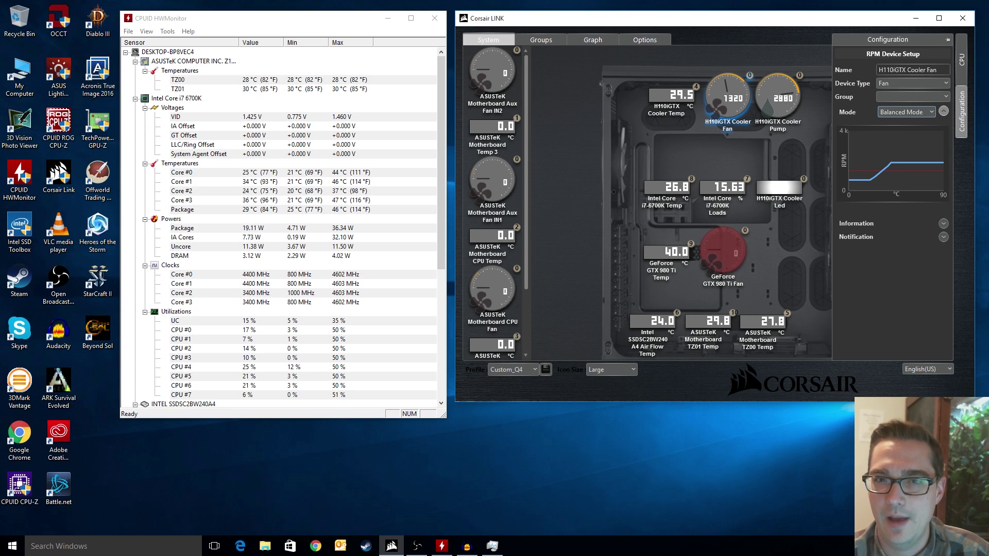
pyautogui.click(906, 111)
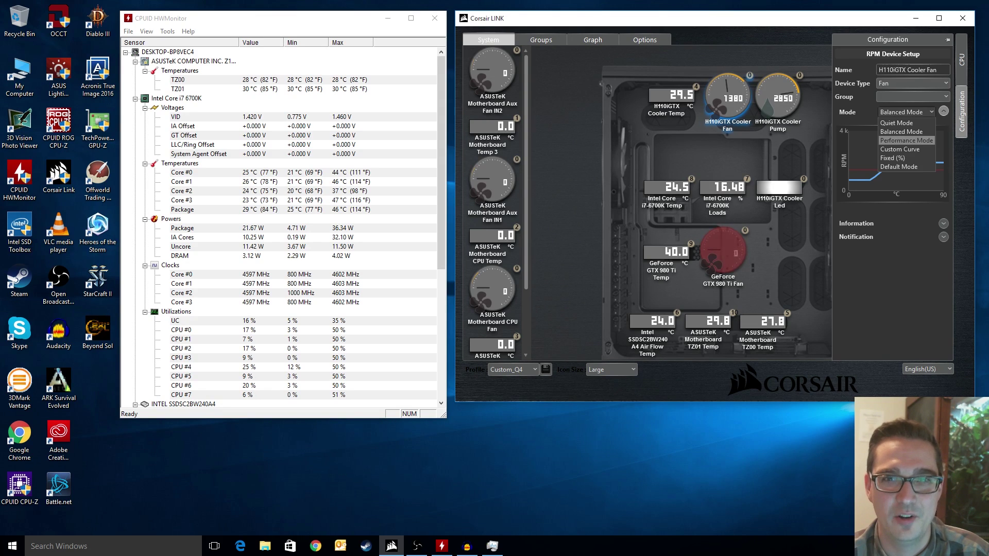
pyautogui.click(907, 140)
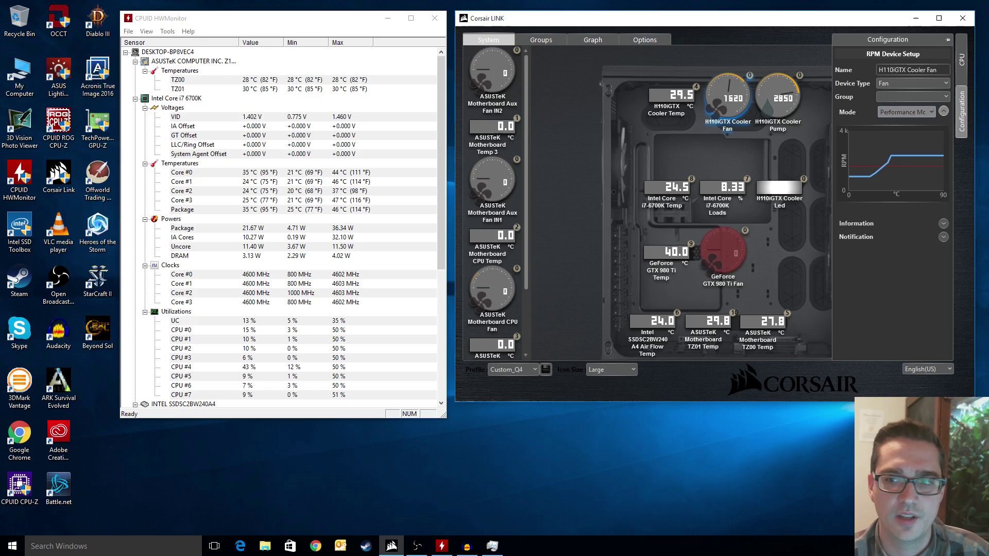
# Set the H110iGTX Cooler Fan mode to Custom Curve
pyautogui.click(905, 111)
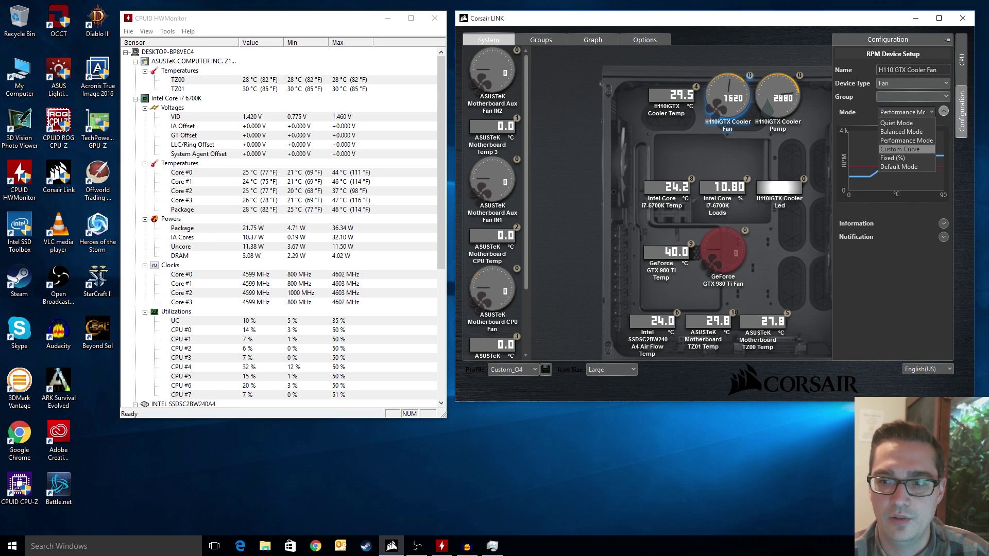
pyautogui.click(906, 148)
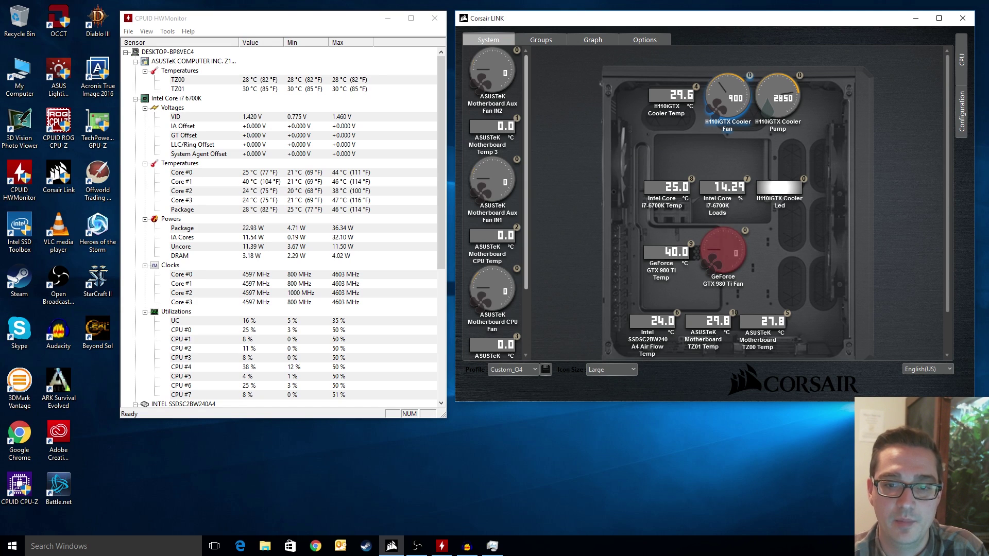
pyautogui.scroll(-2, 492, 206)
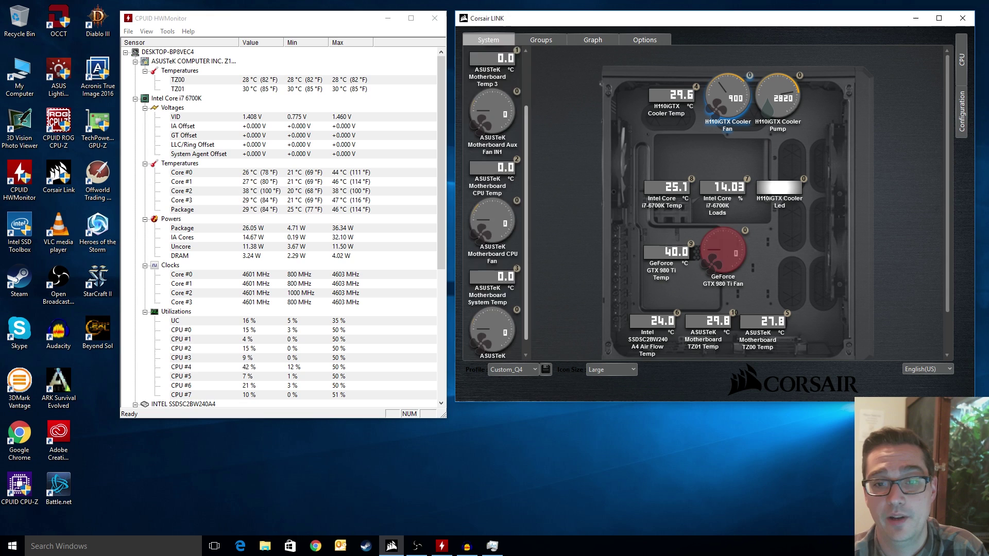
pyautogui.scroll(2, 492, 206)
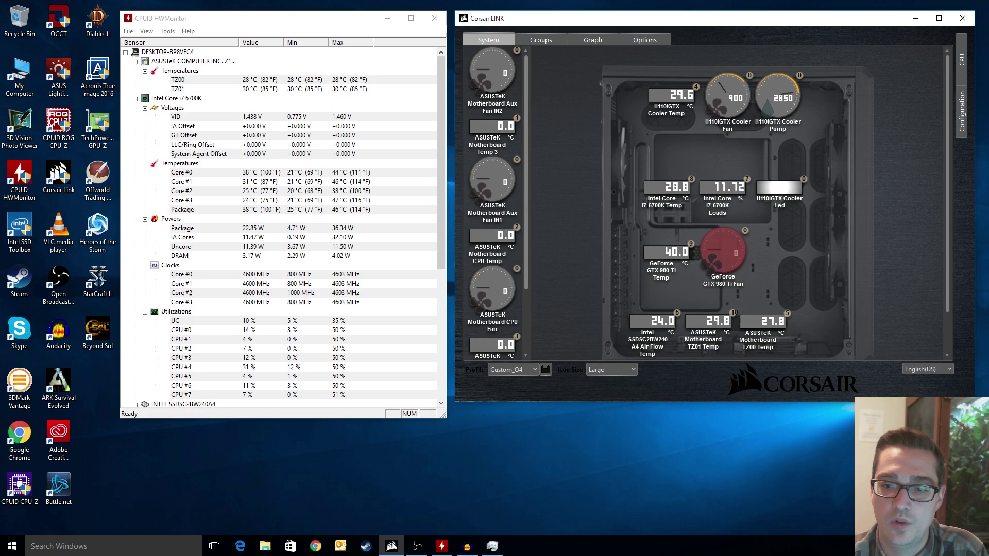
# Put the H110iGTX Cooler Led in Temperature mode with the 70 °C High Temperature warning enabled
pyautogui.click(779, 189)
pyautogui.click(961, 111)
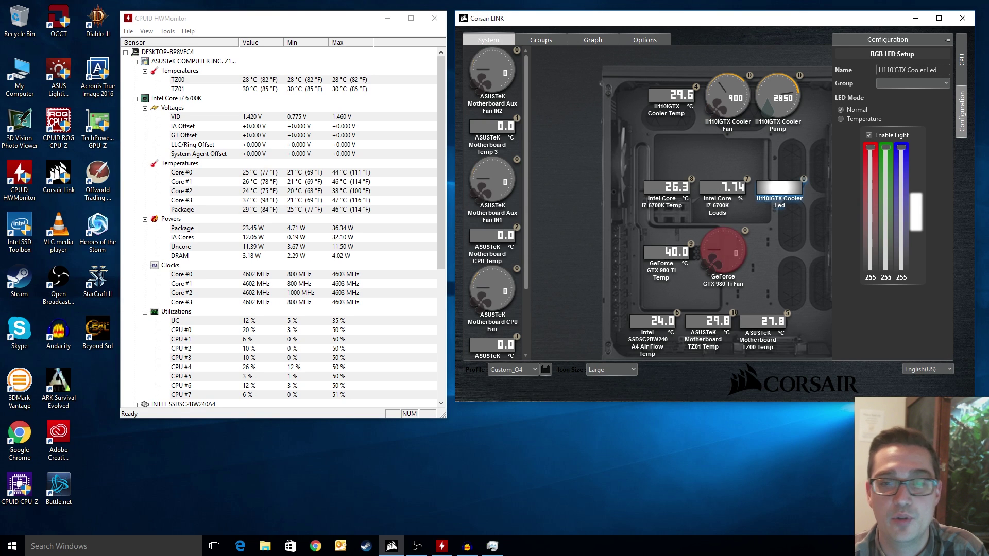
pyautogui.click(841, 119)
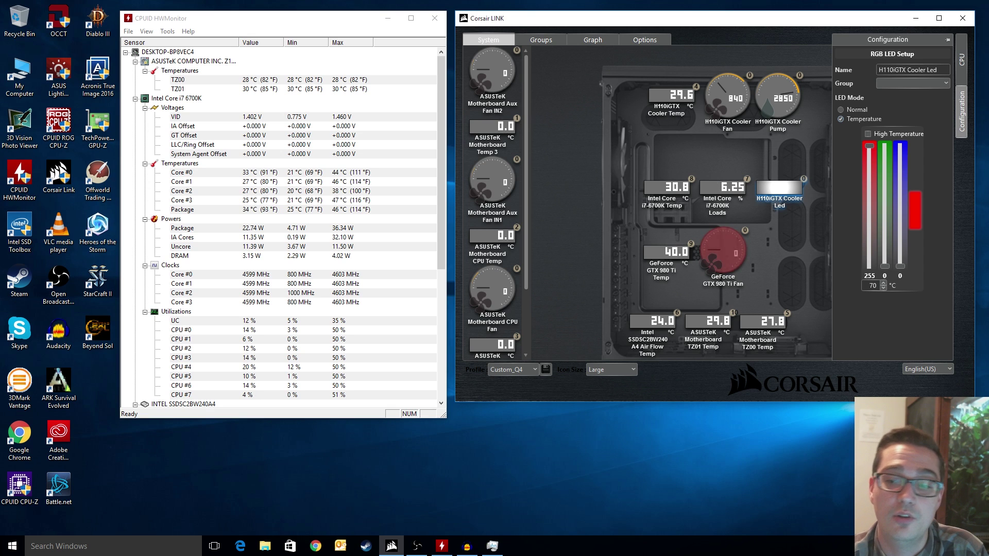
pyautogui.click(867, 134)
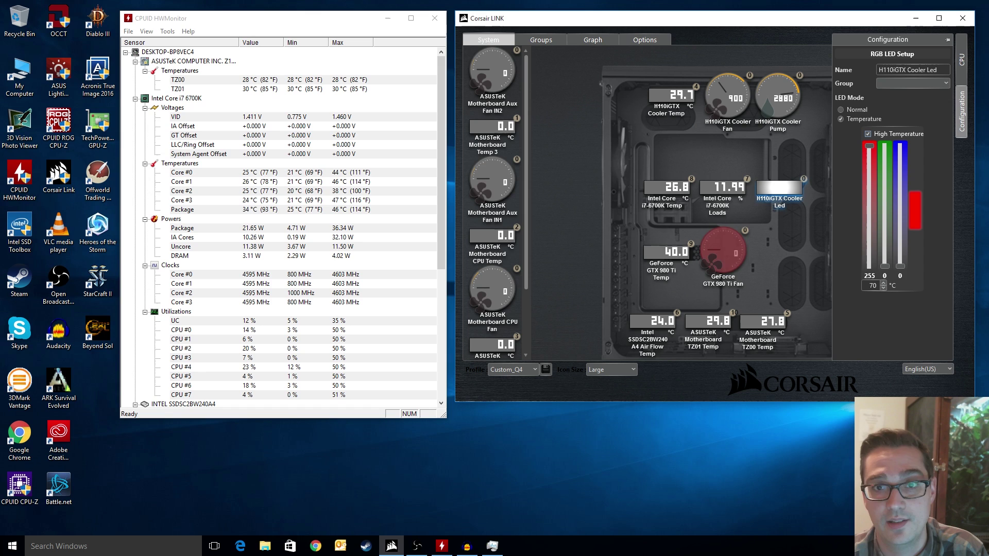
# Switch the cooler LED mode back to Normal
pyautogui.click(841, 110)
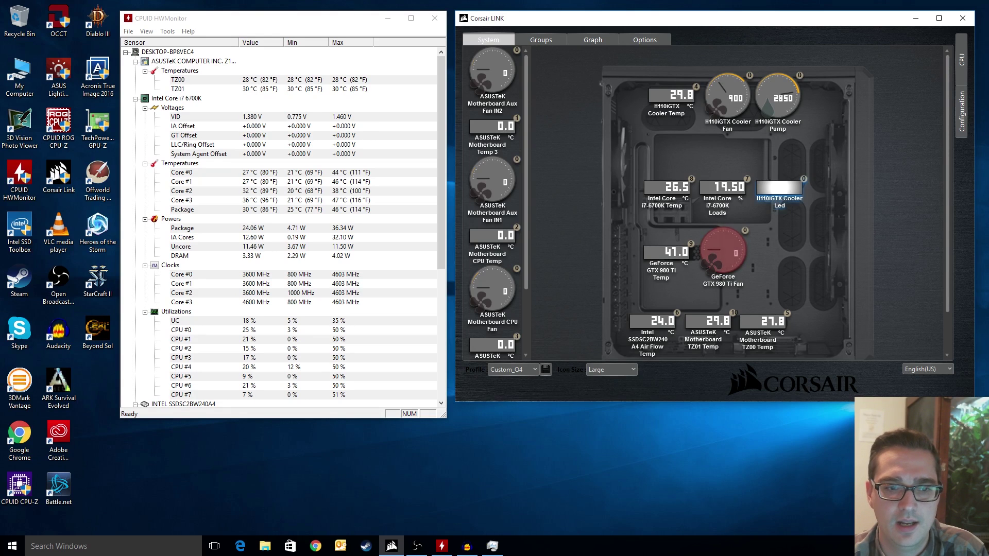
# Bring the HWMonitor window in front of the Corsair Link dashboard
pyautogui.click(258, 172)
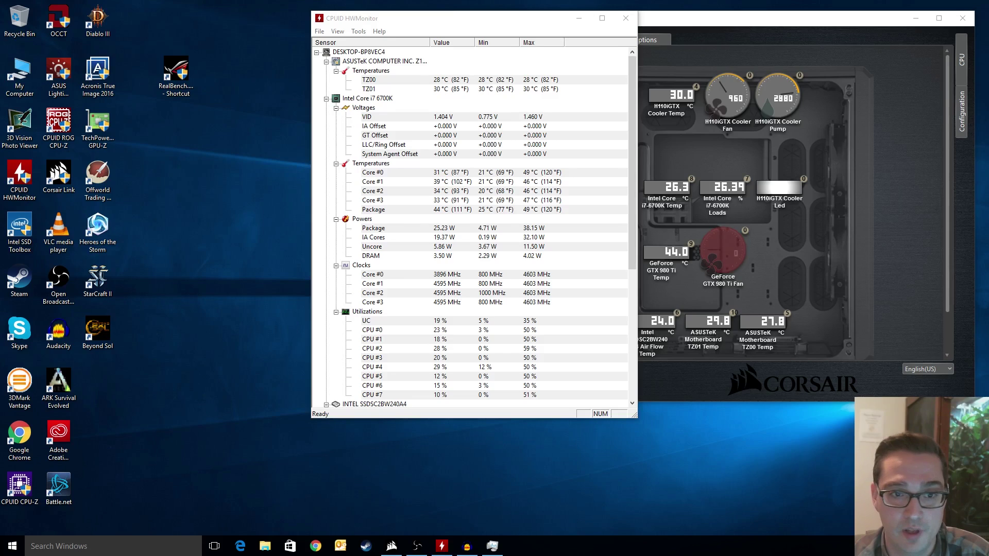
# Start a 15-minute RealBench stress test with memory set to Up to 32GB RAM
pyautogui.moveTo(438, 19); pyautogui.dragTo(253, 19)
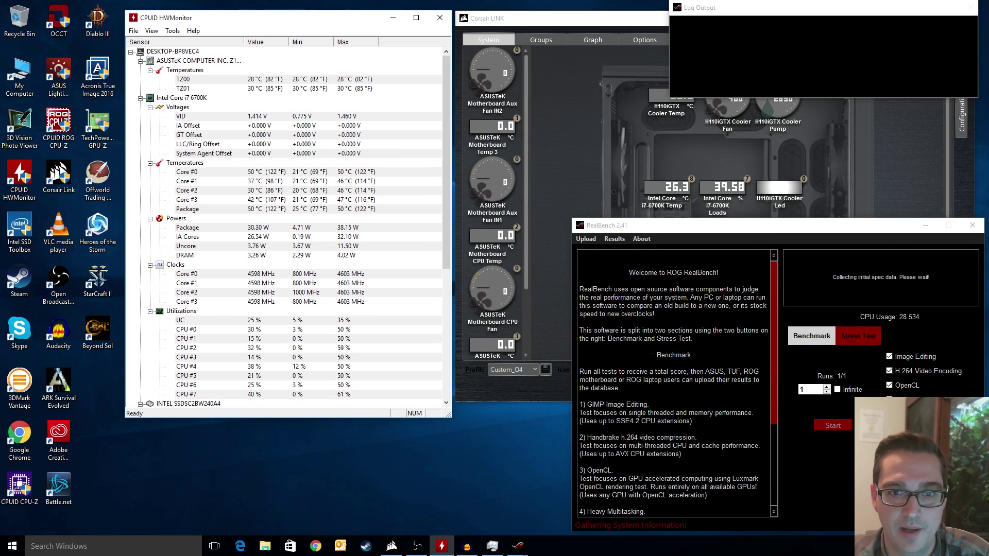
pyautogui.click(721, 225)
pyautogui.click(858, 336)
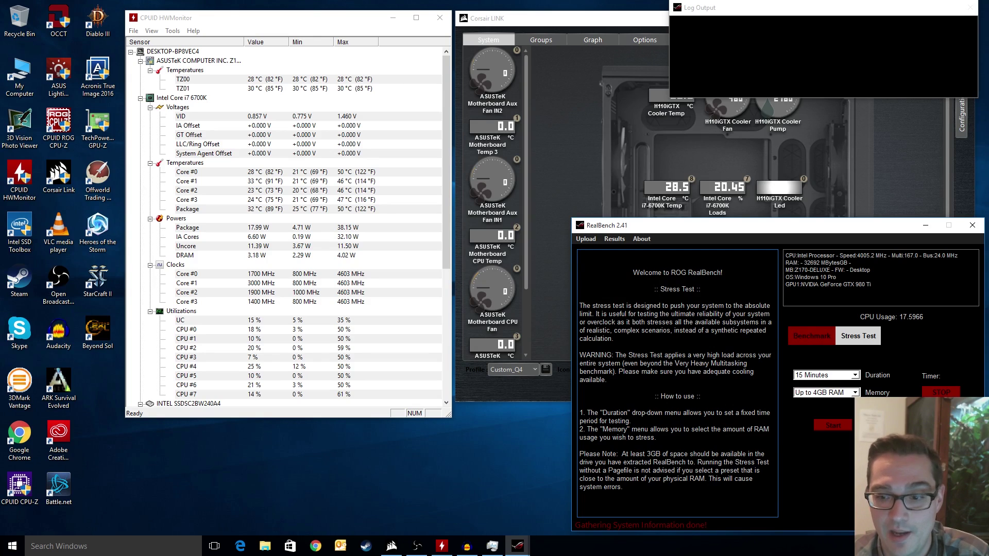
pyautogui.click(855, 393)
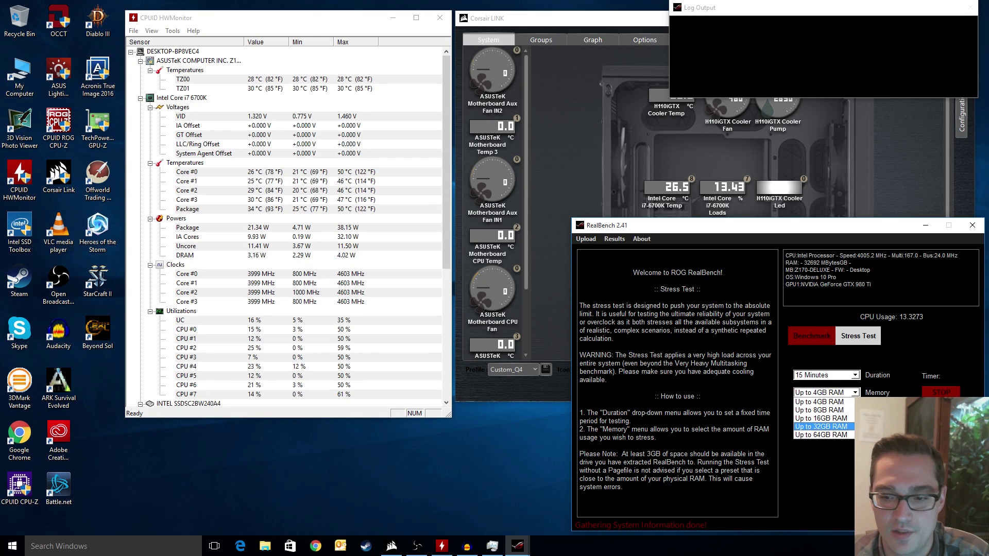
pyautogui.click(827, 427)
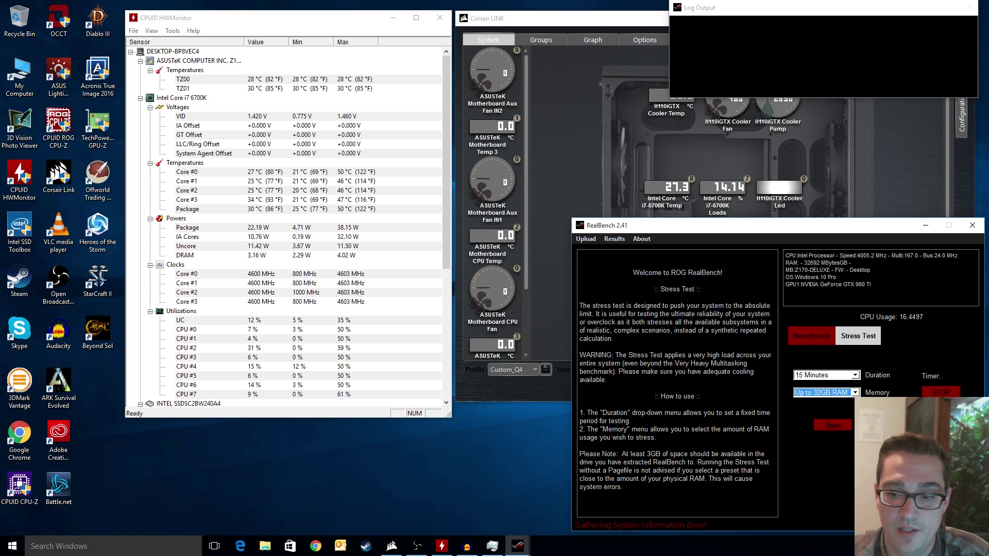
pyautogui.click(833, 425)
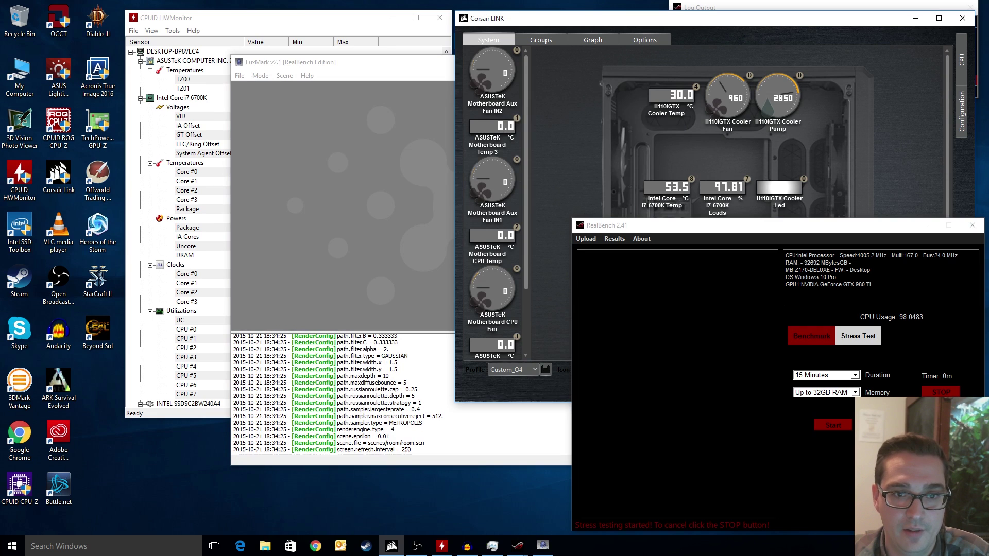
# Watch the HWMonitor and RealBench readings during the stress test, then open the Start menu
pyautogui.click(288, 18)
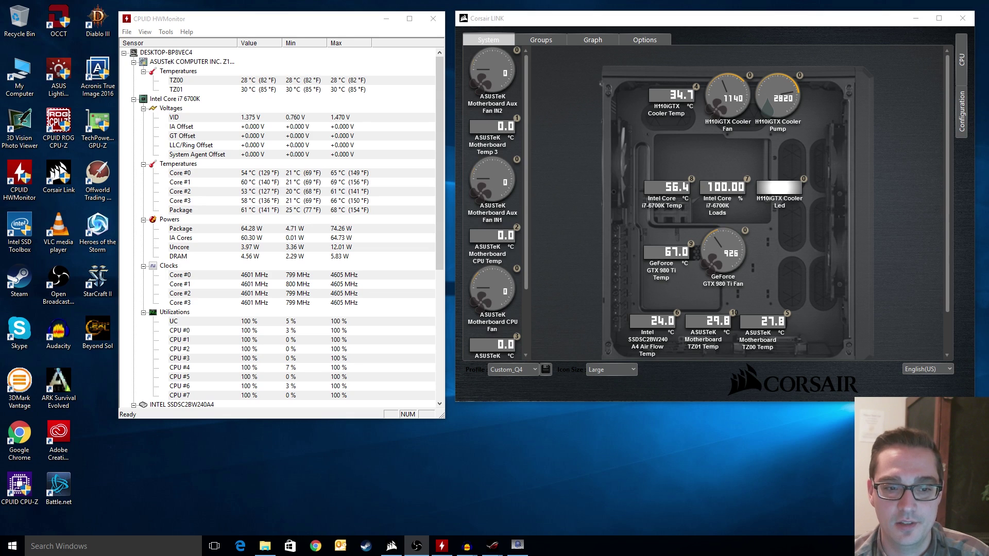
pyautogui.click(301, 192)
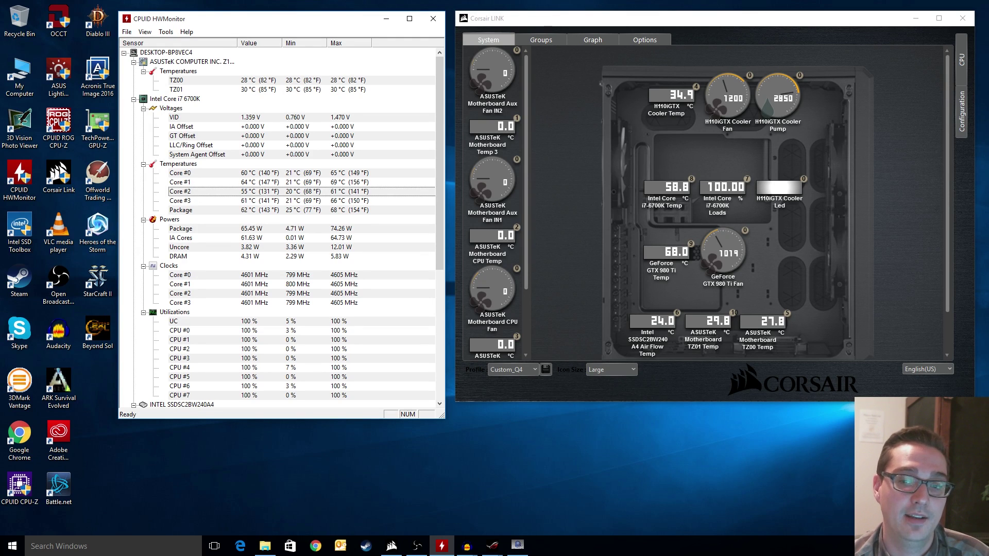
pyautogui.hotkey('alt', 'Tab')
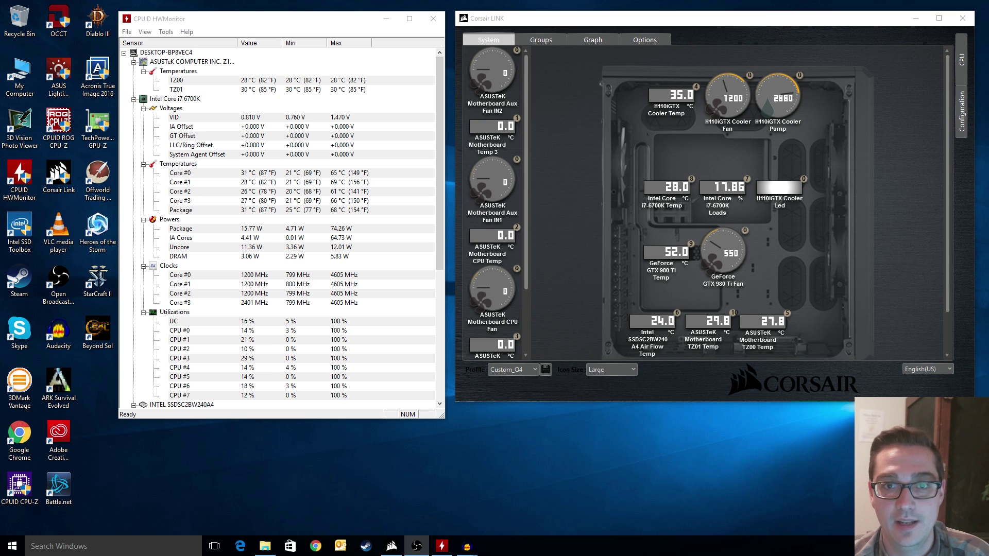
pyautogui.press('super')
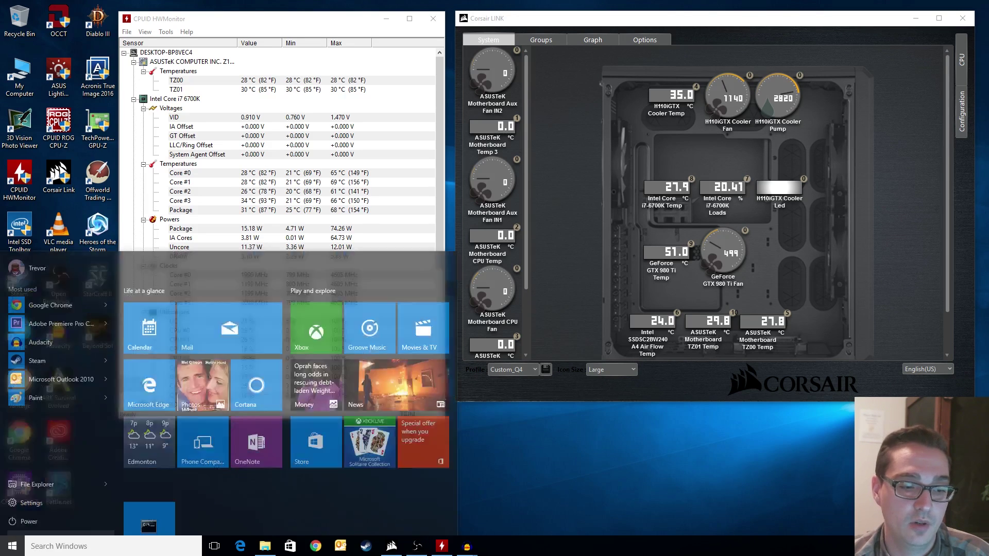
# Launch AI Suite 3 by searching 'ai', open Fan Xpert 3, and cycle to the Rear-Fan curve
pyautogui.write('ai')
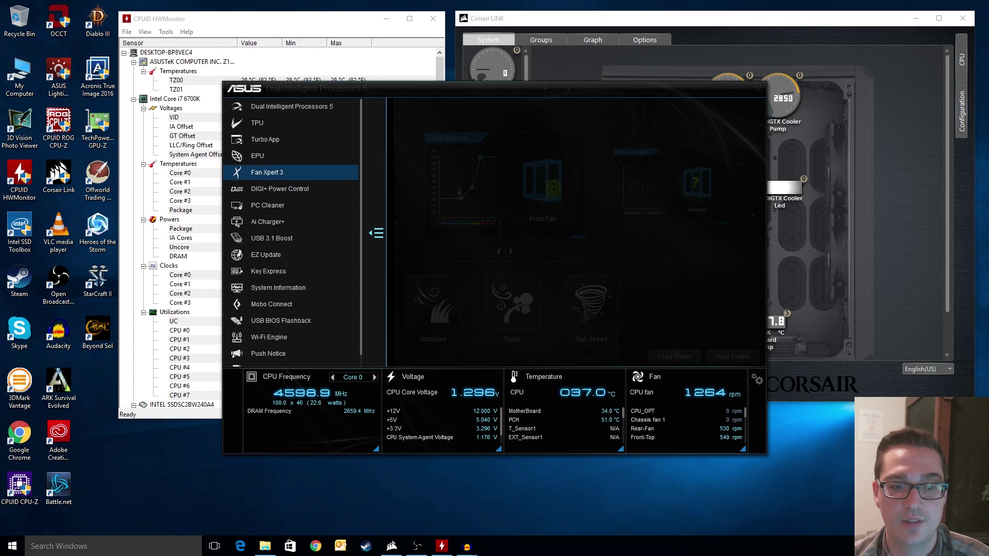
pyautogui.click(267, 172)
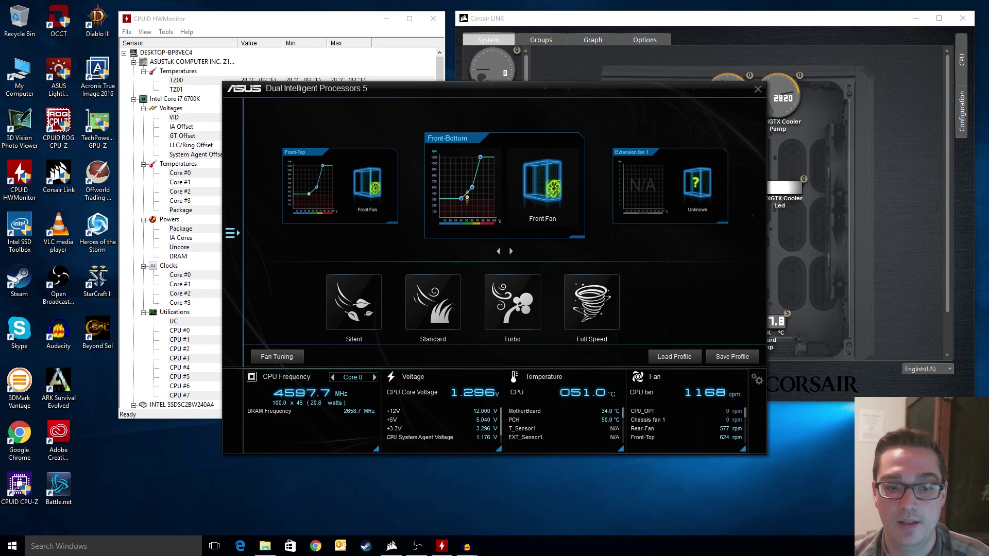
pyautogui.click(340, 186)
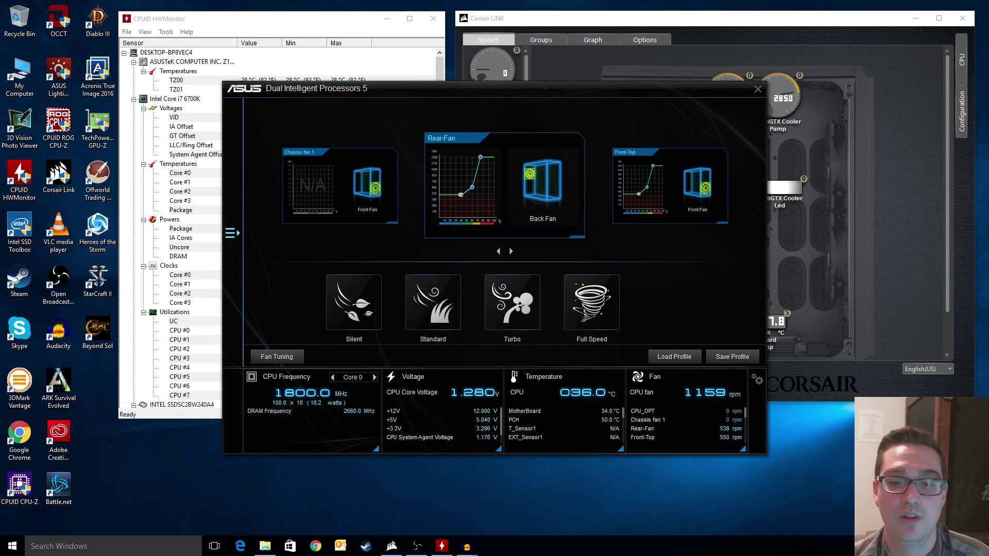
pyautogui.click(466, 188)
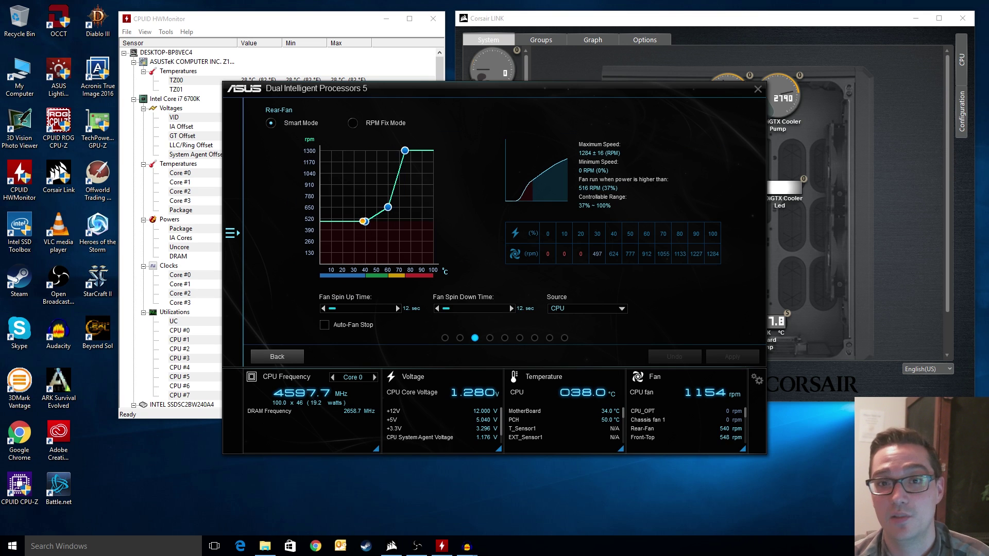
pyautogui.moveTo(365, 222)
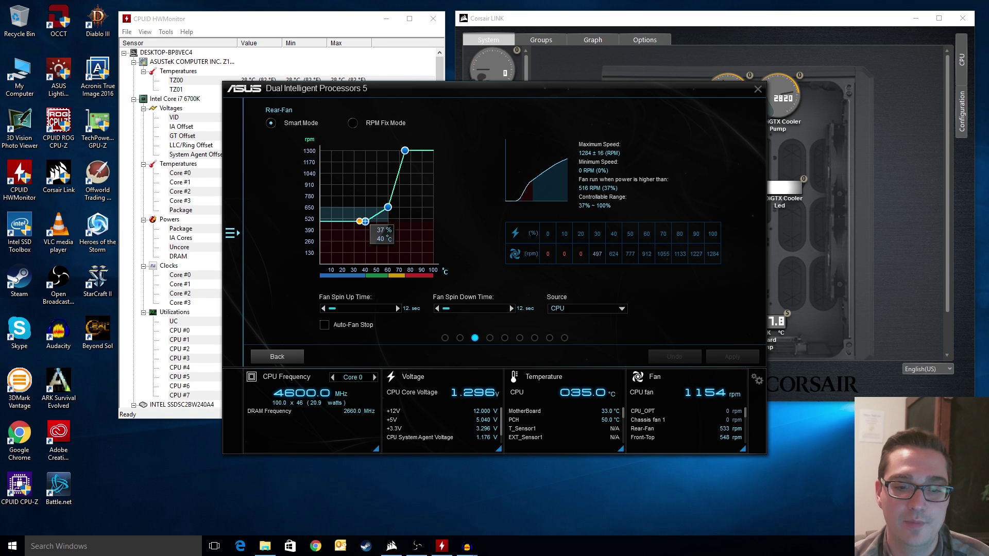
pyautogui.moveTo(387, 208)
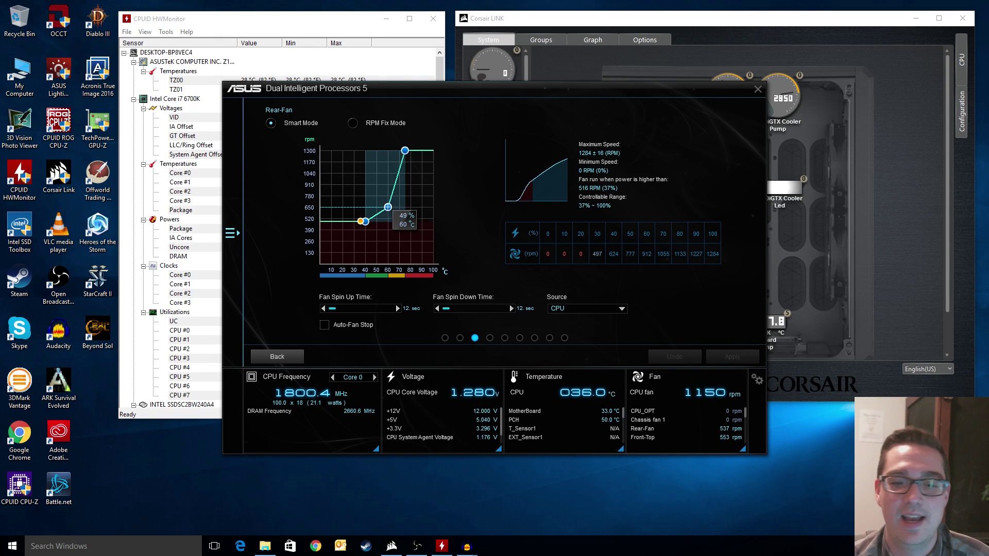
pyautogui.moveTo(404, 150)
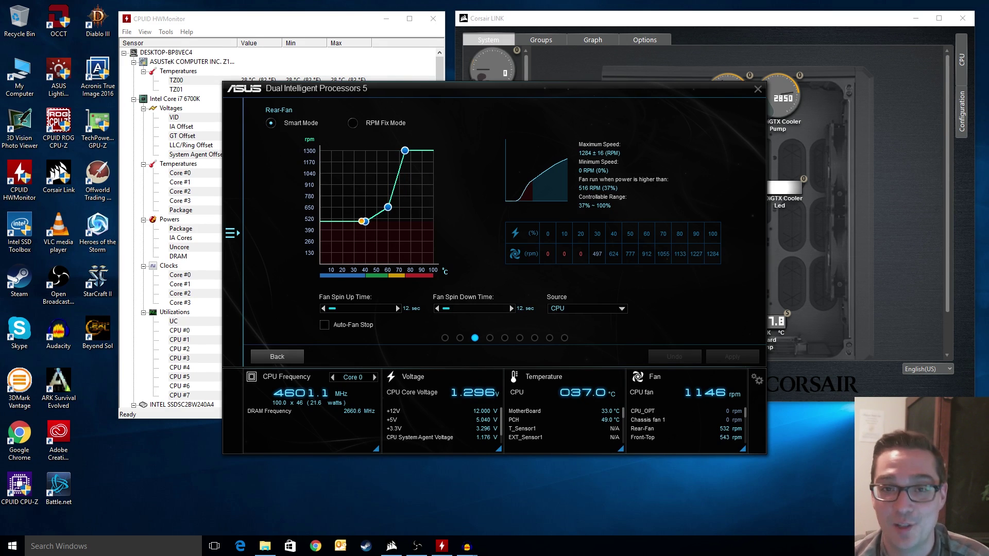
pyautogui.click(277, 357)
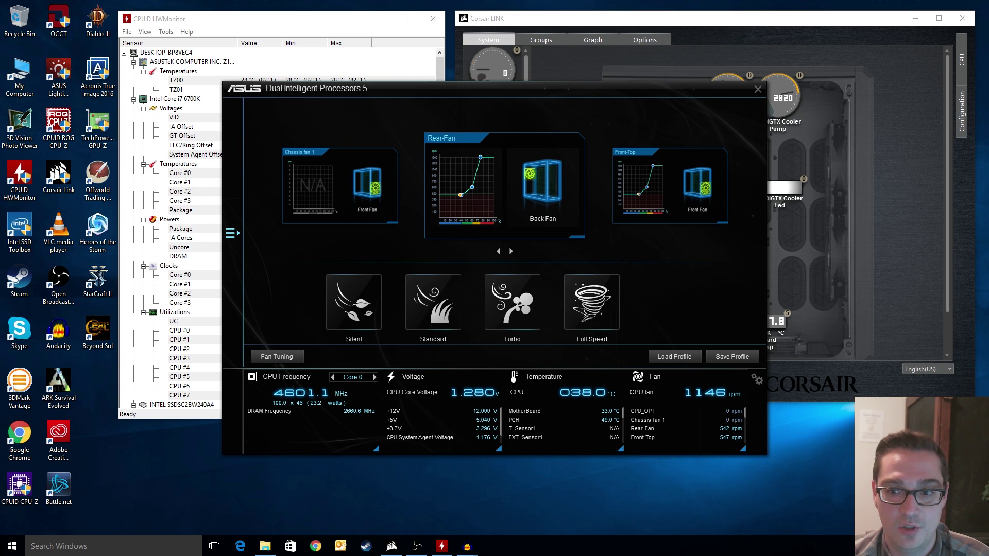
# Close the AI Suite window and return to Corsair Link's System overview
pyautogui.click(757, 89)
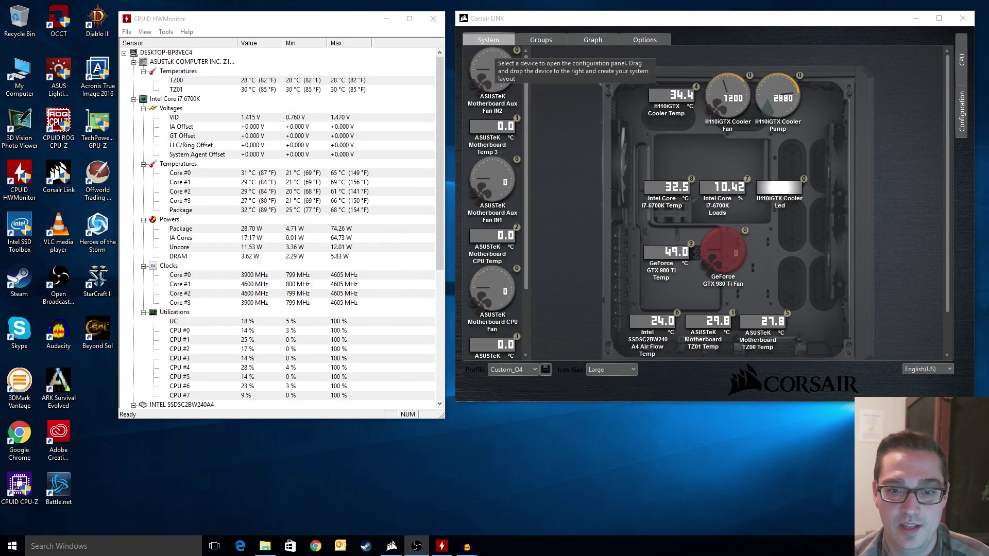
pyautogui.moveTo(526, 93); pyautogui.dragTo(526, 95)
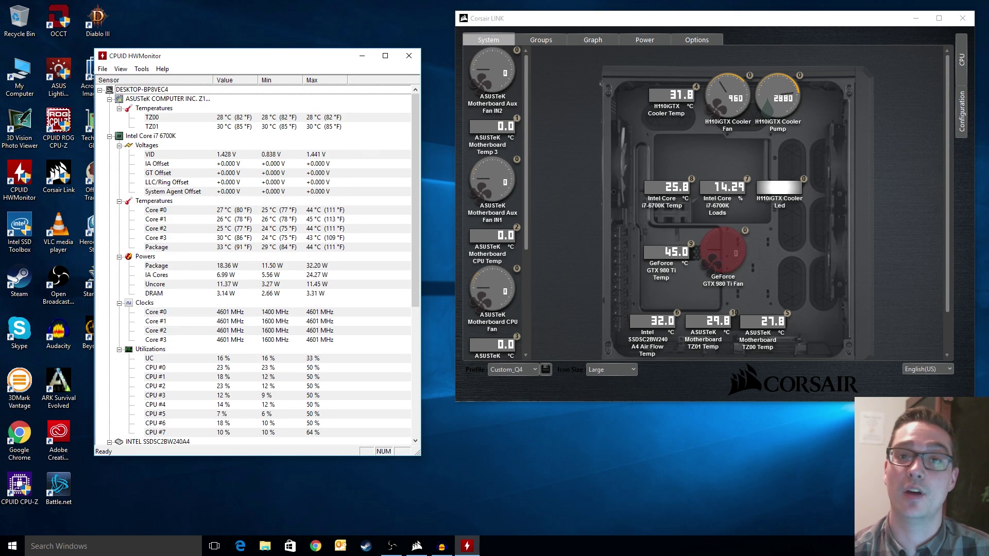
# Show the RM1000i power supply readings on the Power tab and move HWMonitor aside
pyautogui.click(644, 39)
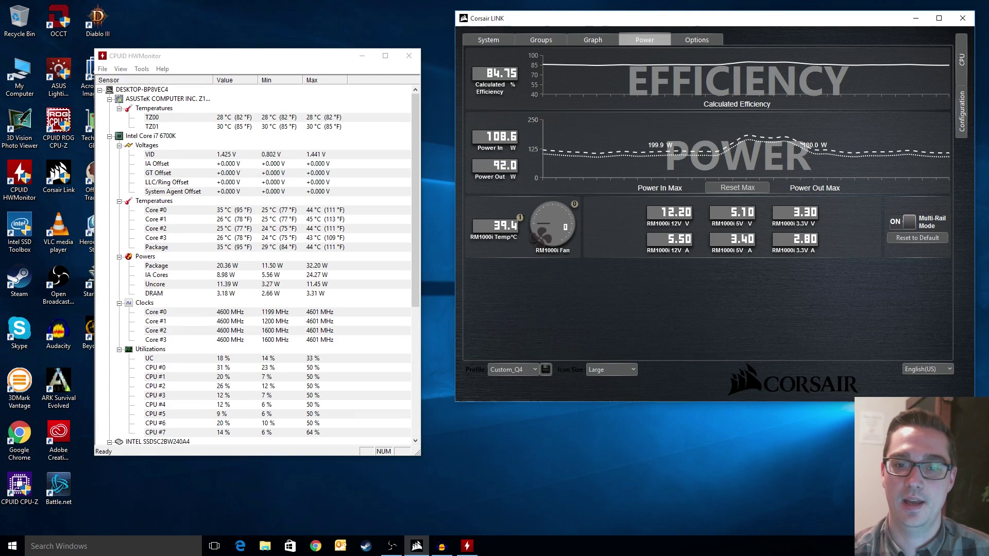
pyautogui.moveTo(651, 155)
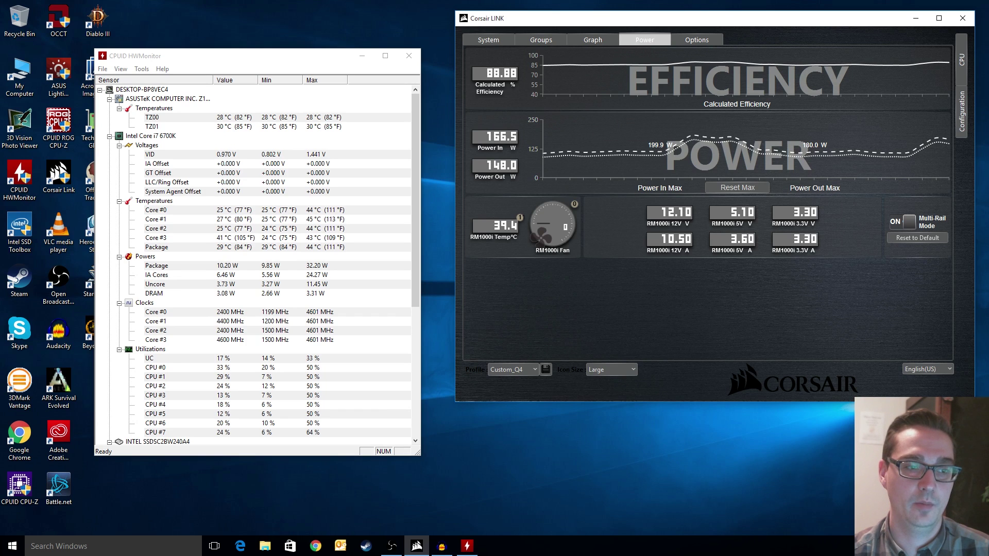
pyautogui.moveTo(288, 56); pyautogui.dragTo(332, 56)
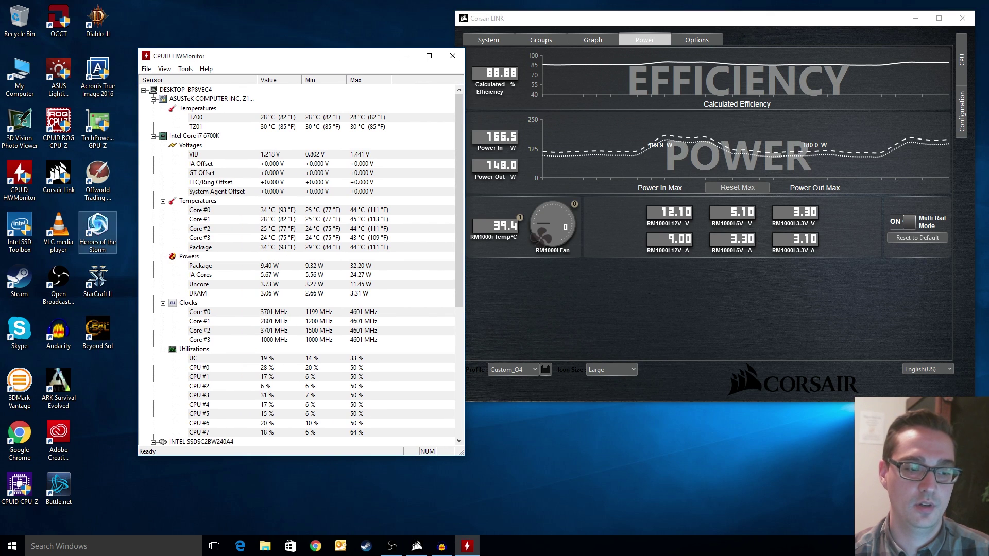
pyautogui.moveTo(154, 56); pyautogui.dragTo(299, 56)
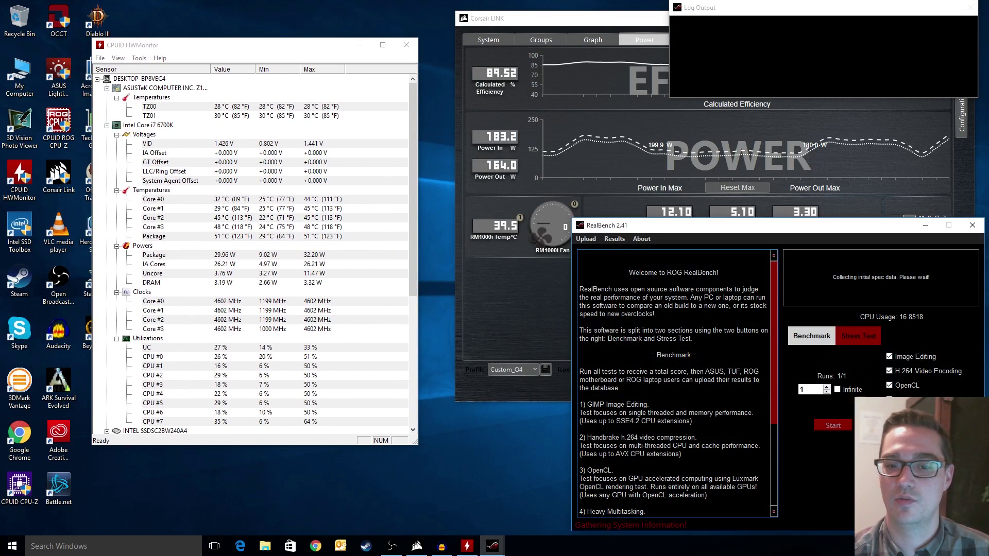
# Start a RealBench stress test with memory set to Up to 32GB RAM
pyautogui.click(858, 336)
pyautogui.click(824, 392)
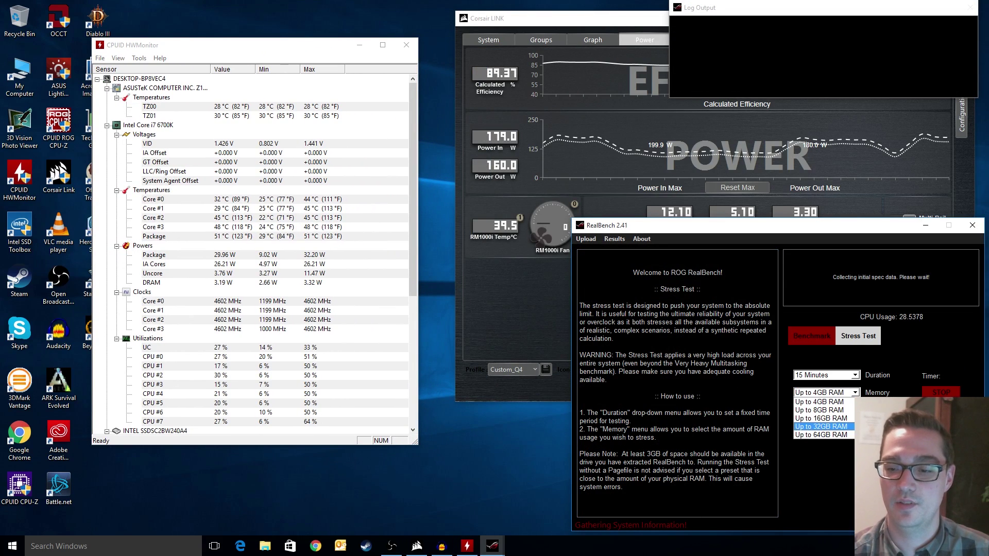
pyautogui.click(821, 427)
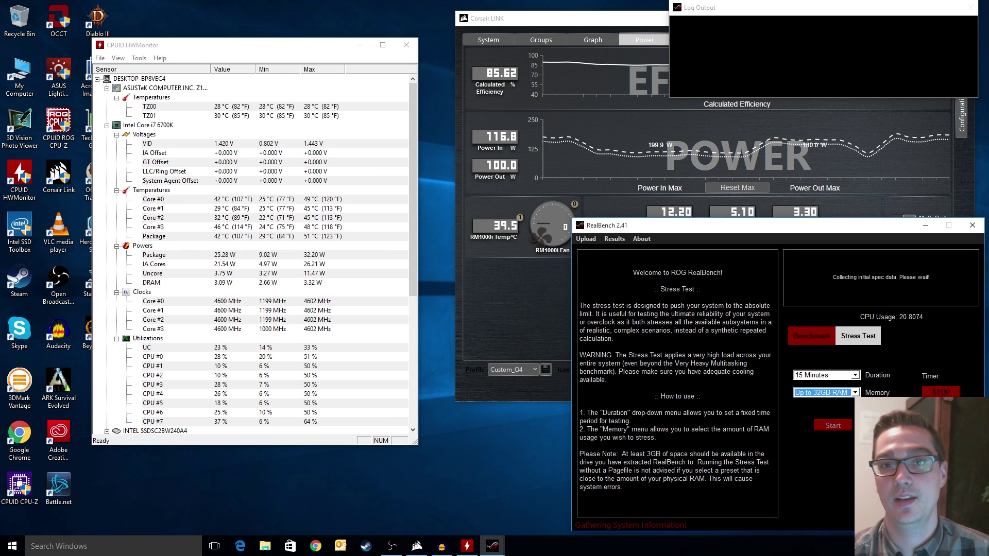
pyautogui.click(833, 426)
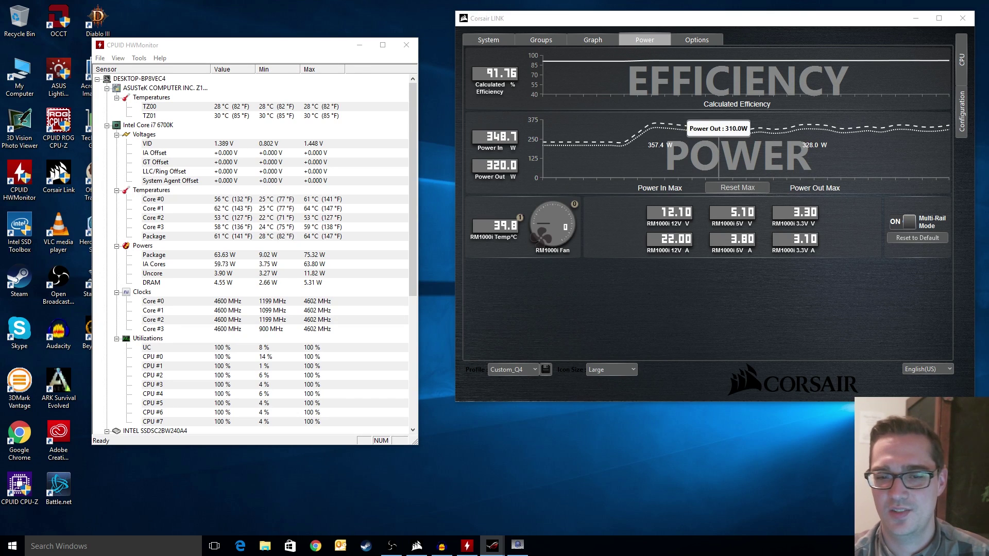
# Open the power supply temperature sensor's settings and review its notification options
pyautogui.click(655, 19)
pyautogui.click(962, 112)
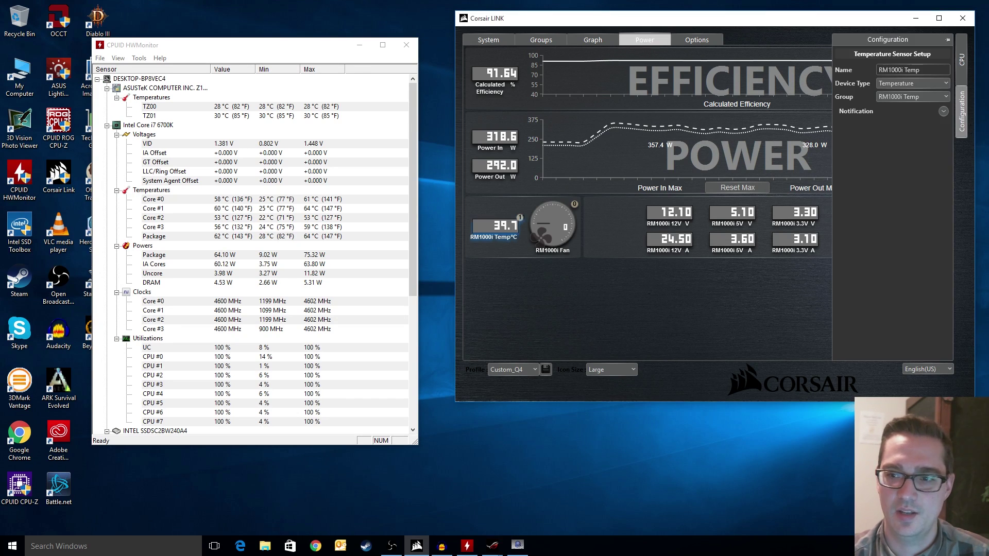
pyautogui.click(943, 112)
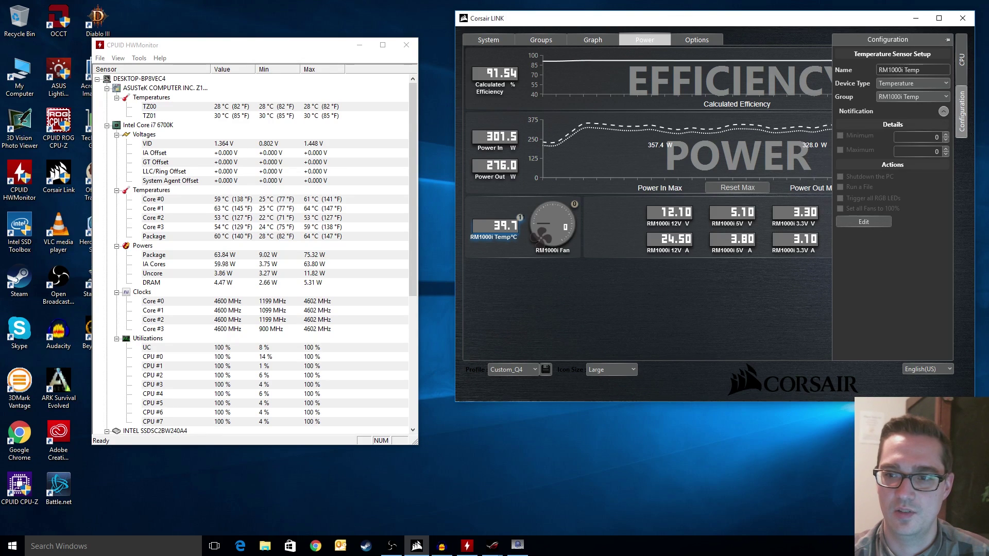
pyautogui.click(943, 112)
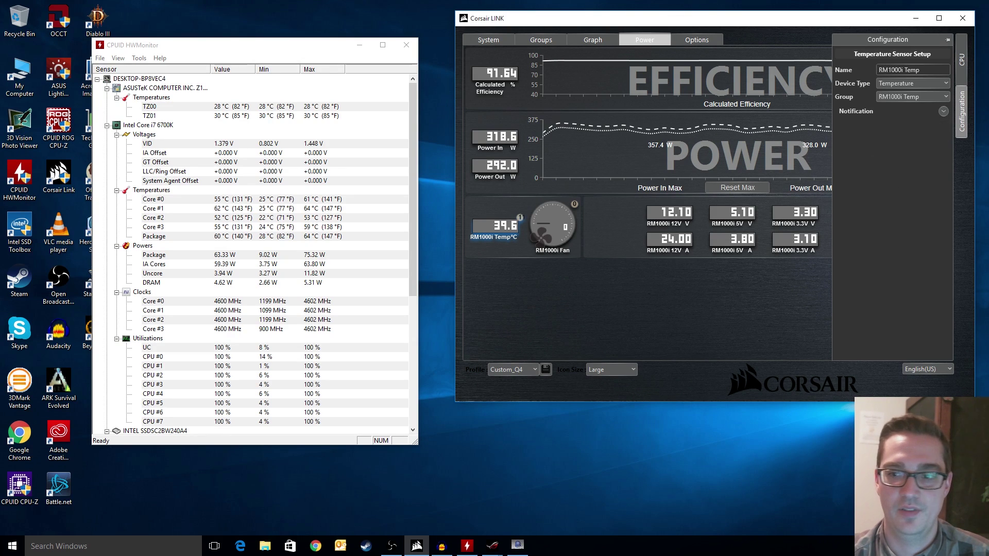
pyautogui.click(943, 111)
pyautogui.click(943, 111)
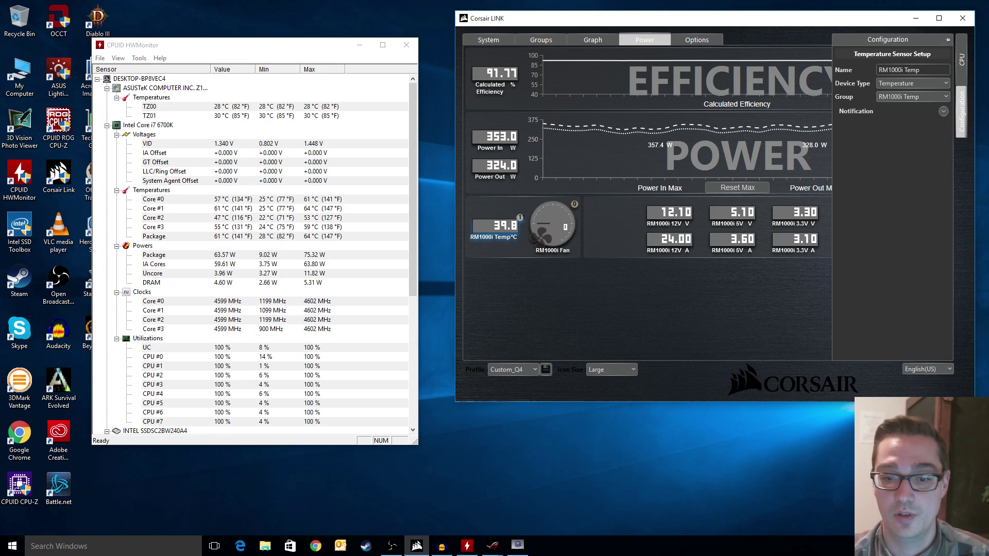
# Keep the RM1000i fan on Default Mode and close the configuration panel
pyautogui.click(552, 225)
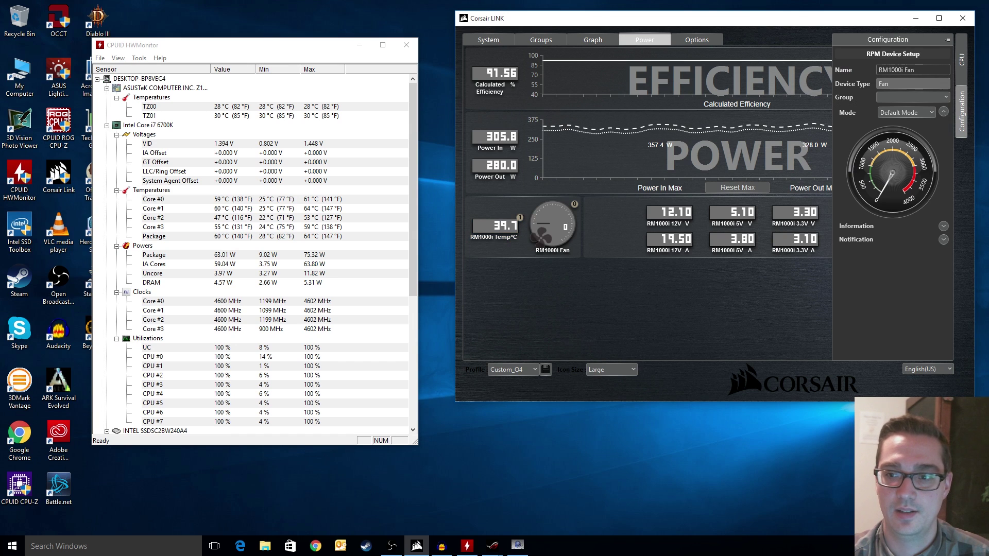
pyautogui.click(907, 112)
pyautogui.click(906, 123)
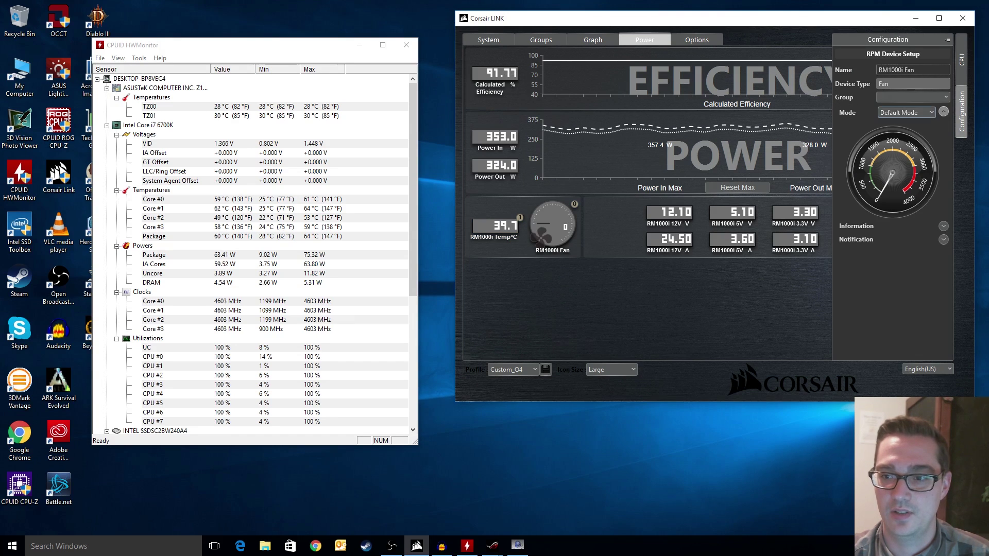
pyautogui.click(906, 113)
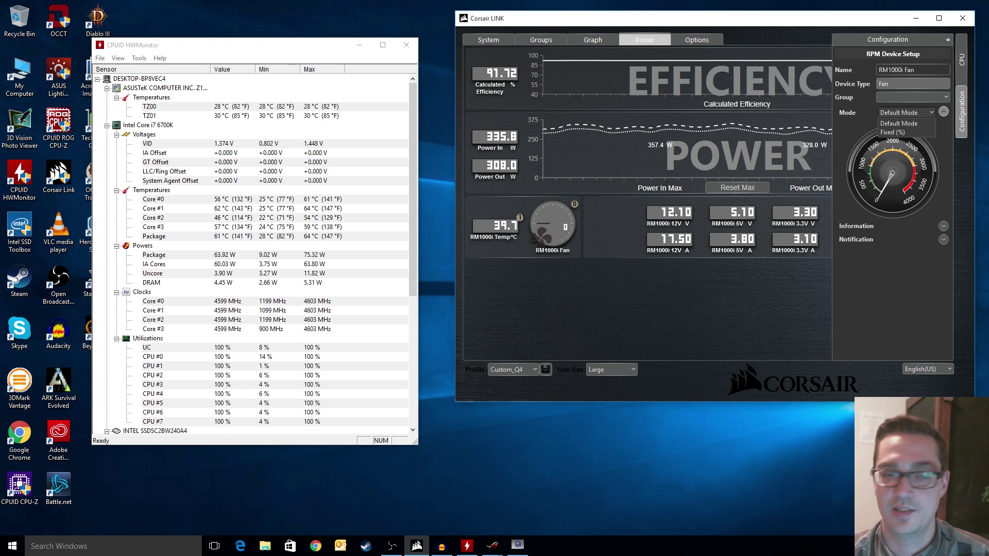
pyautogui.click(961, 113)
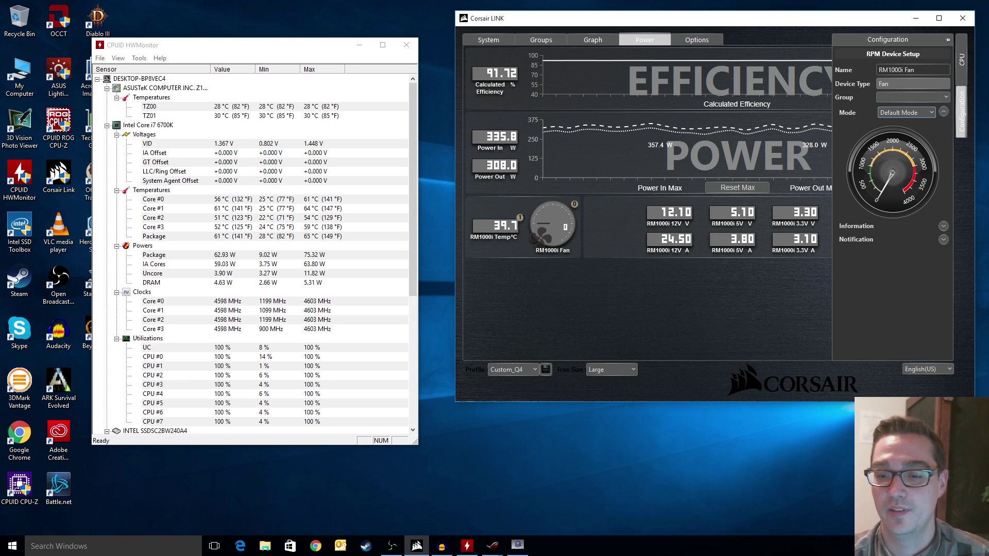
pyautogui.click(488, 40)
pyautogui.click(644, 40)
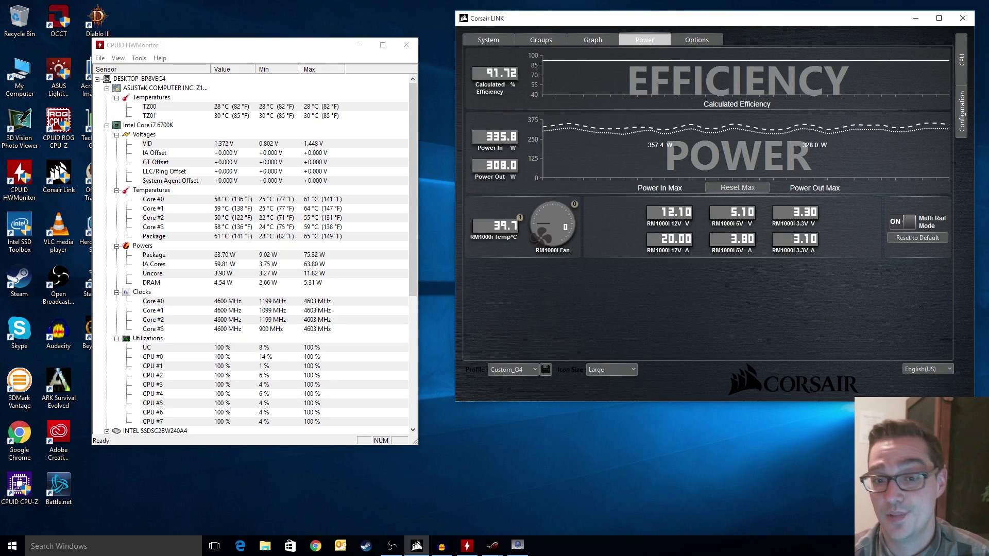
# On the System overview, browse the case images and confirm Carbide Air 540 as the system image
pyautogui.click(489, 39)
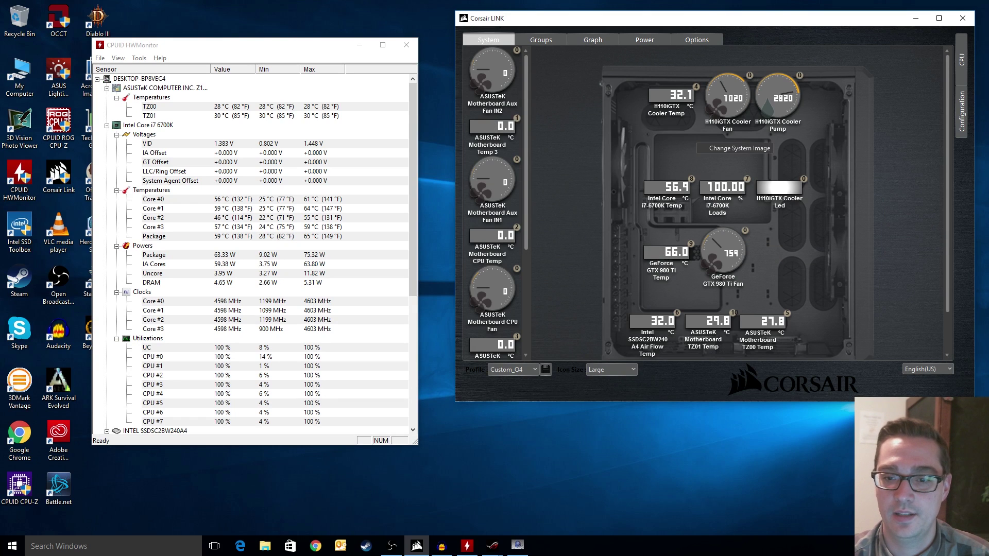
pyautogui.doubleClick(741, 146)
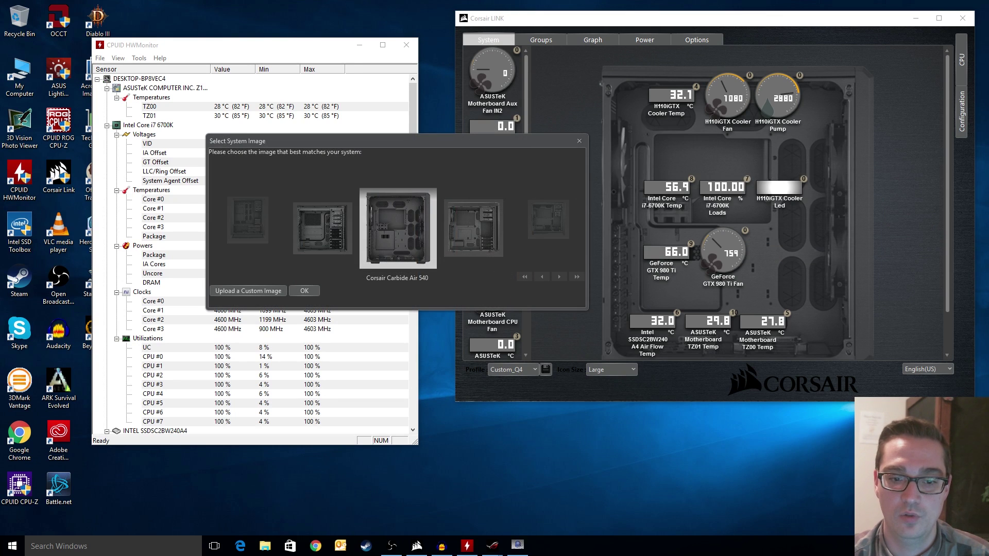
pyautogui.click(542, 277)
pyautogui.click(541, 277)
pyautogui.click(559, 278)
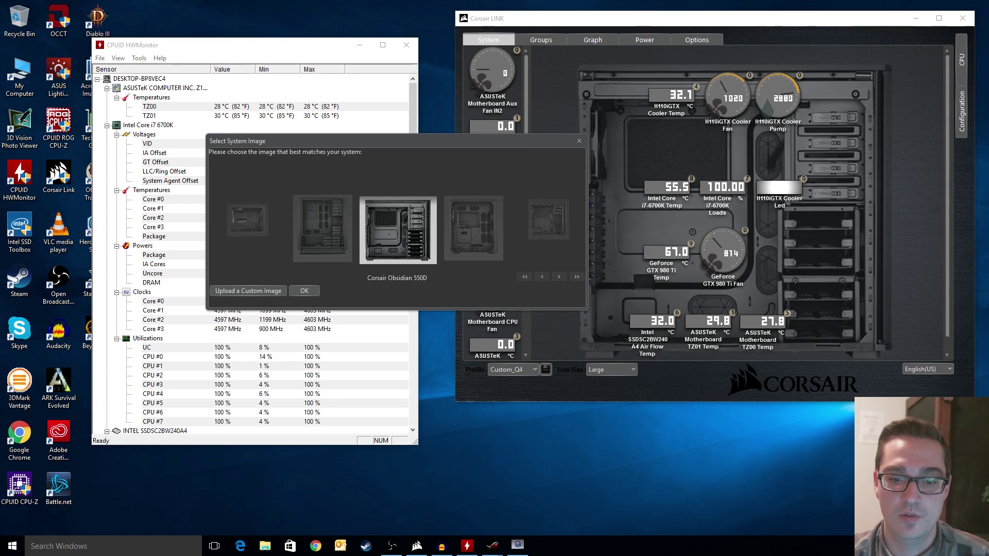
pyautogui.click(559, 277)
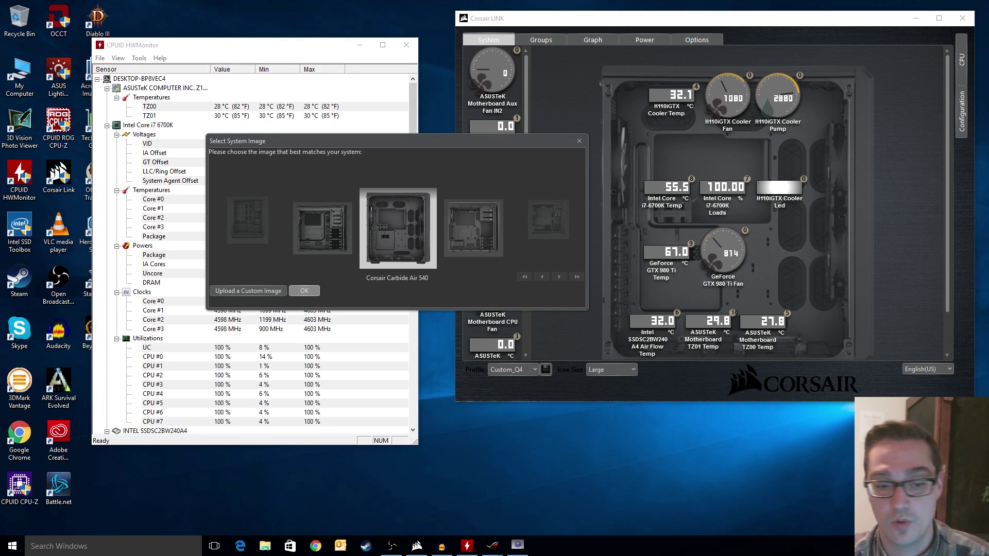
pyautogui.click(305, 291)
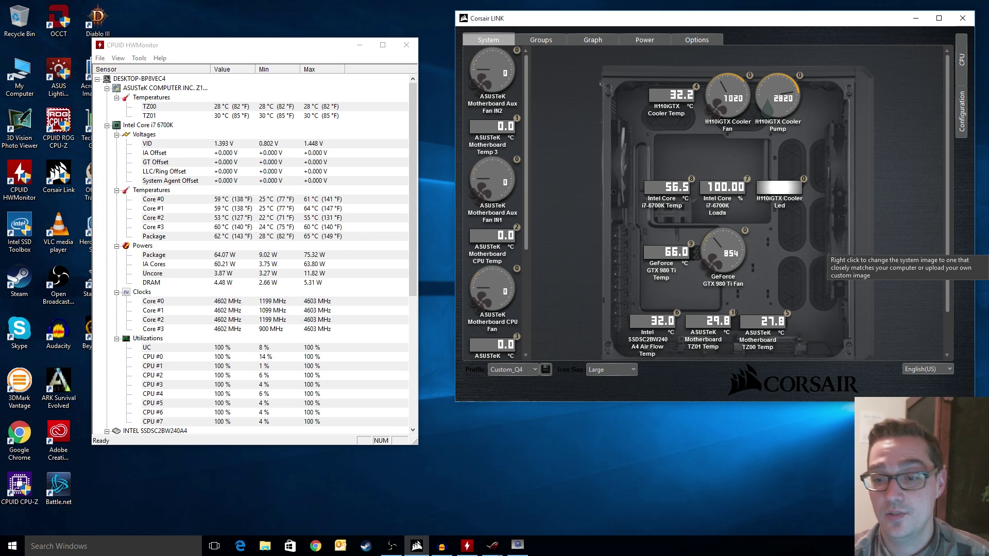
pyautogui.click(962, 112)
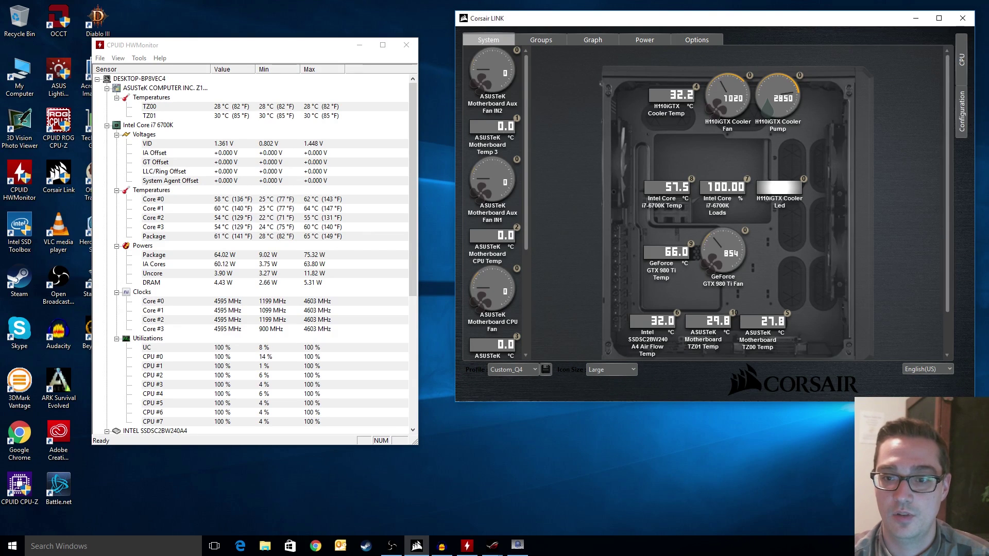
pyautogui.click(778, 98)
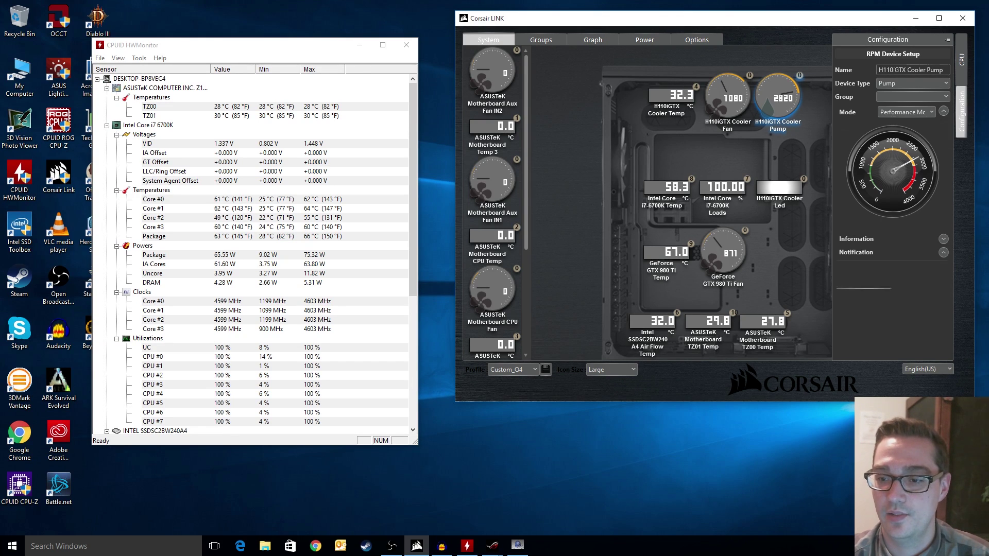
pyautogui.click(943, 252)
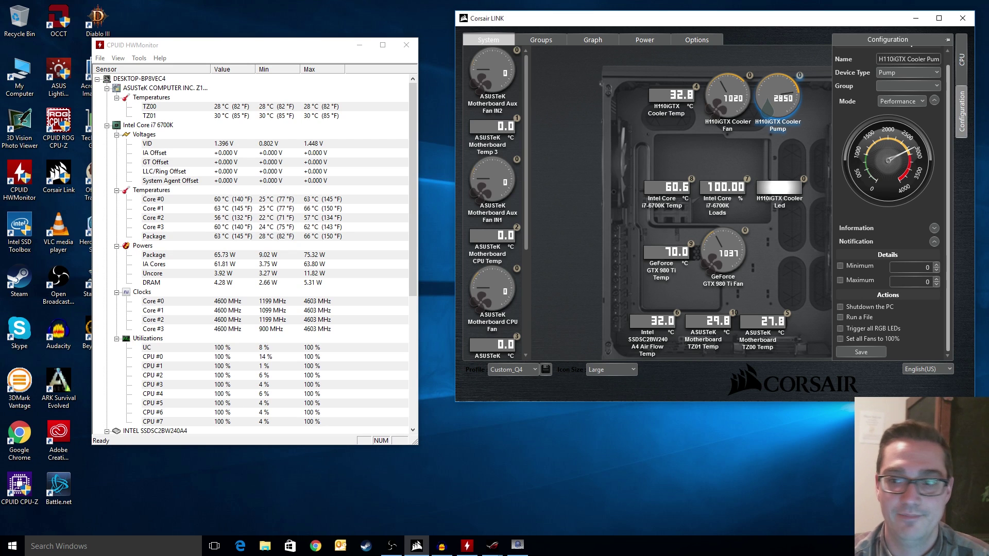
pyautogui.click(962, 111)
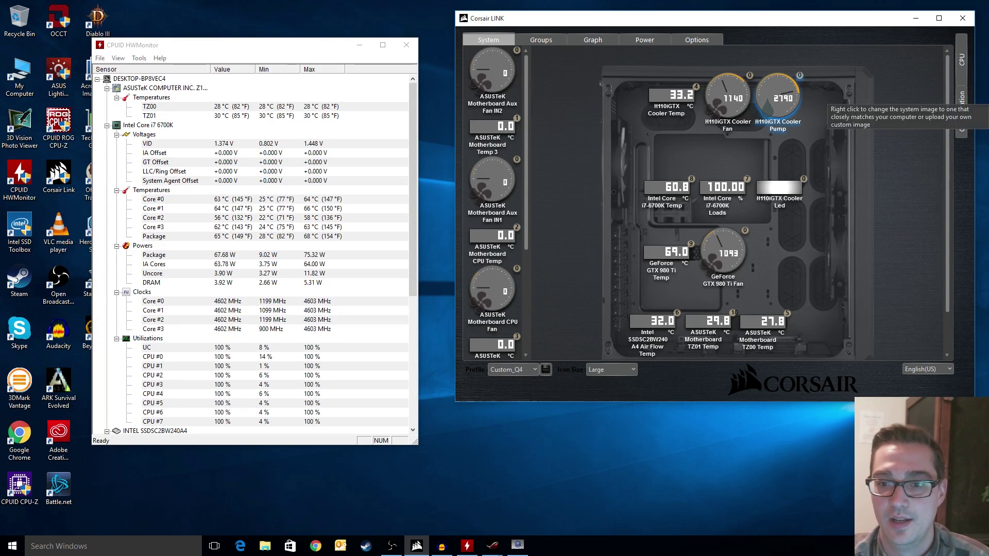
# Inspect the H110iGTX Cooler Fan's custom curve, which reaches 100% at 45 °C
pyautogui.click(962, 111)
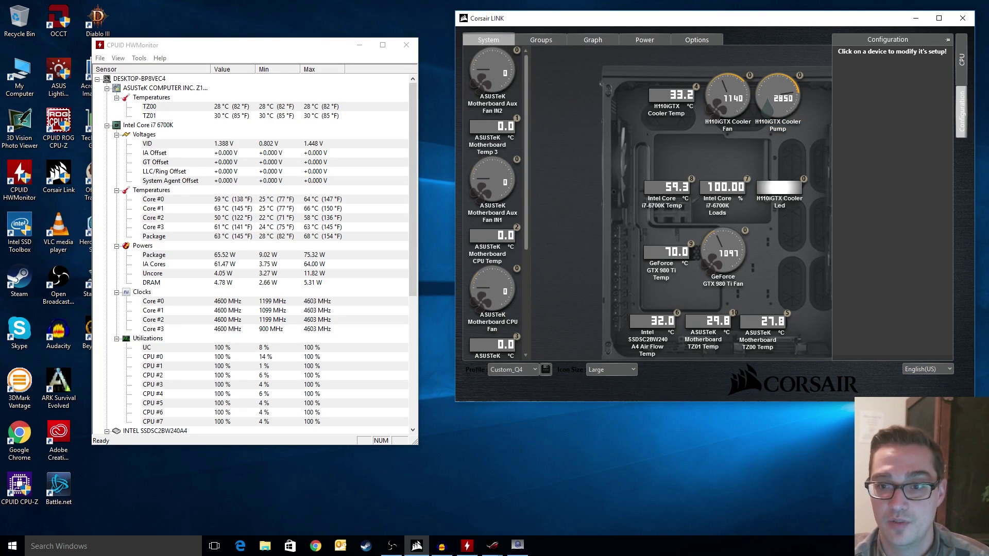
pyautogui.click(726, 97)
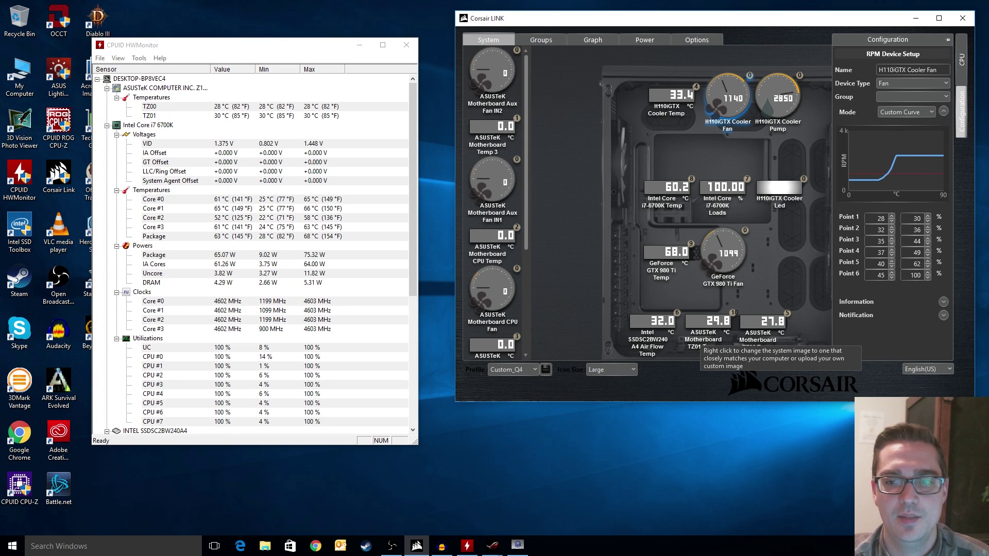
pyautogui.click(700, 336)
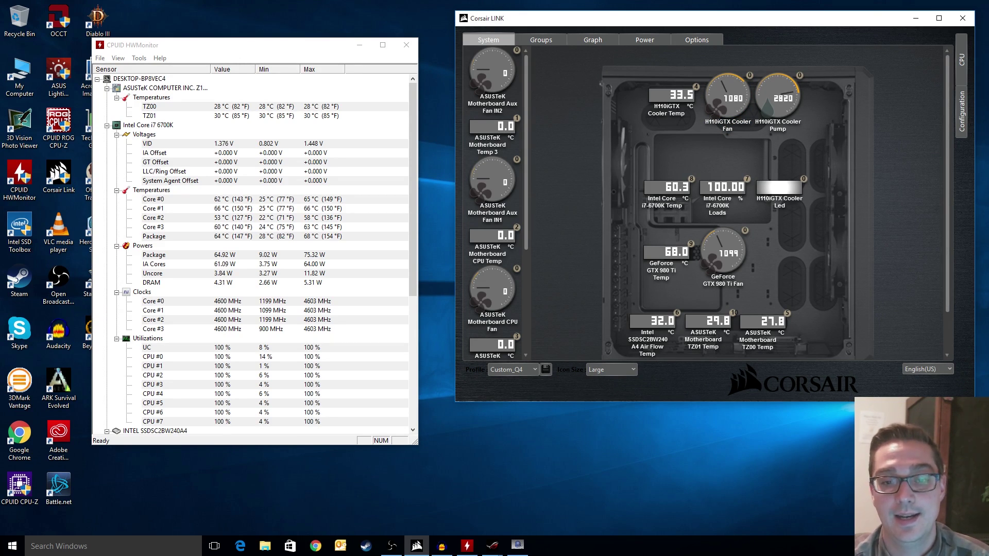
pyautogui.scroll(-3, 494, 202)
pyautogui.scroll(3, 494, 203)
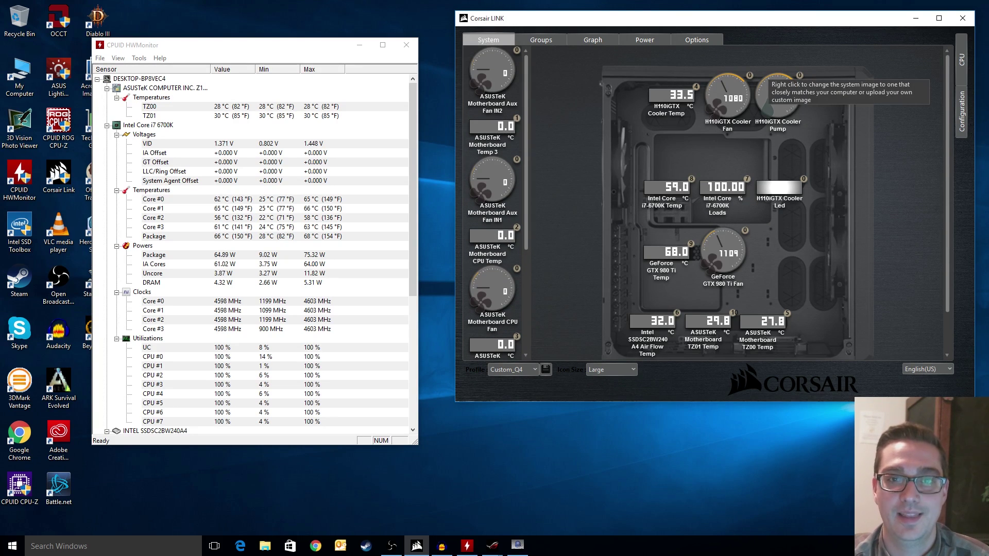
pyautogui.click(728, 96)
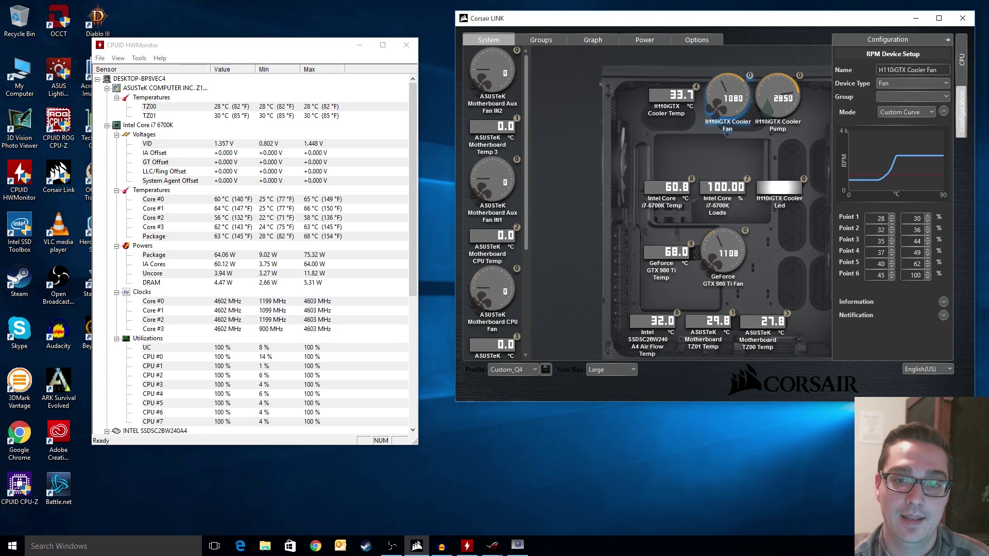
# Switch between the Power and System views, ending on the System overview with CPU at 100% load
pyautogui.click(644, 40)
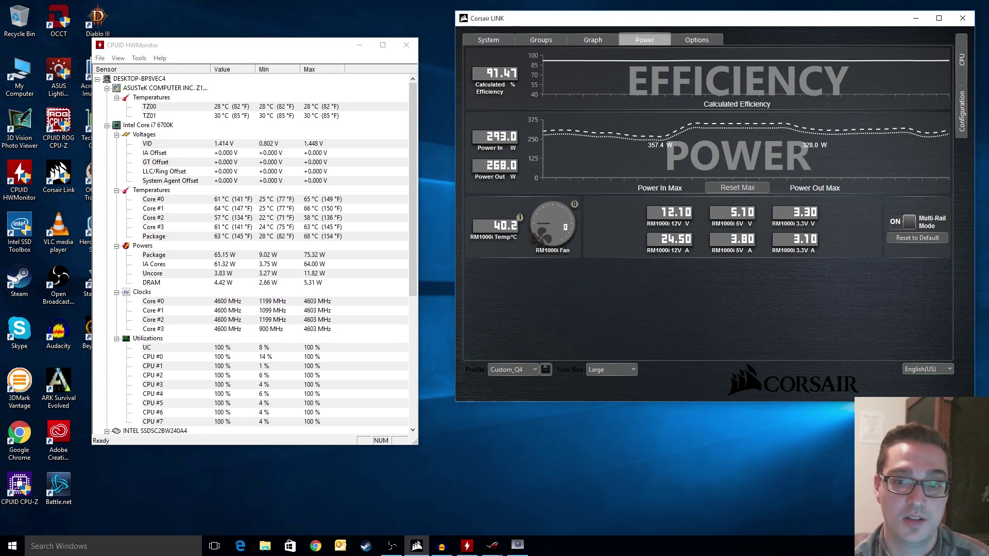
pyautogui.click(488, 40)
pyautogui.click(644, 40)
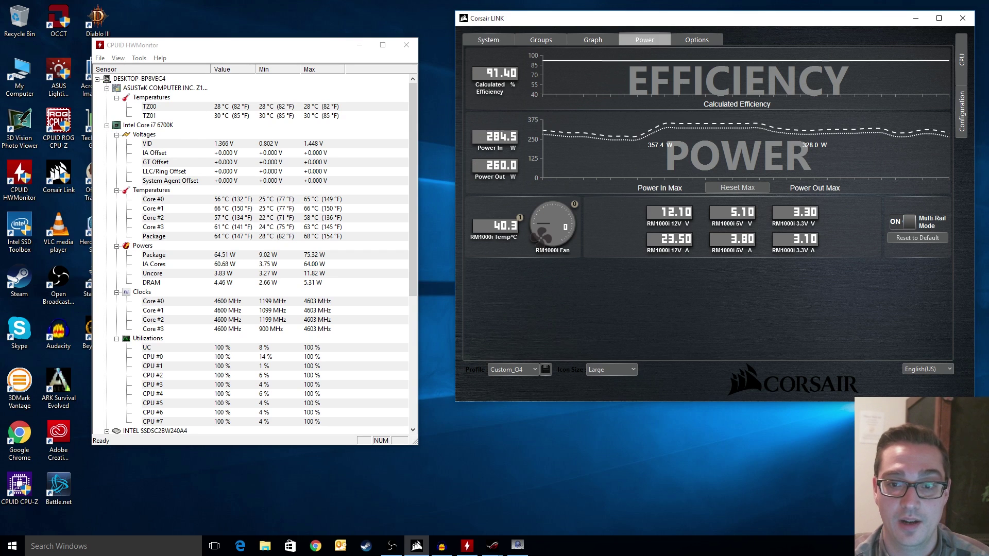
pyautogui.click(488, 40)
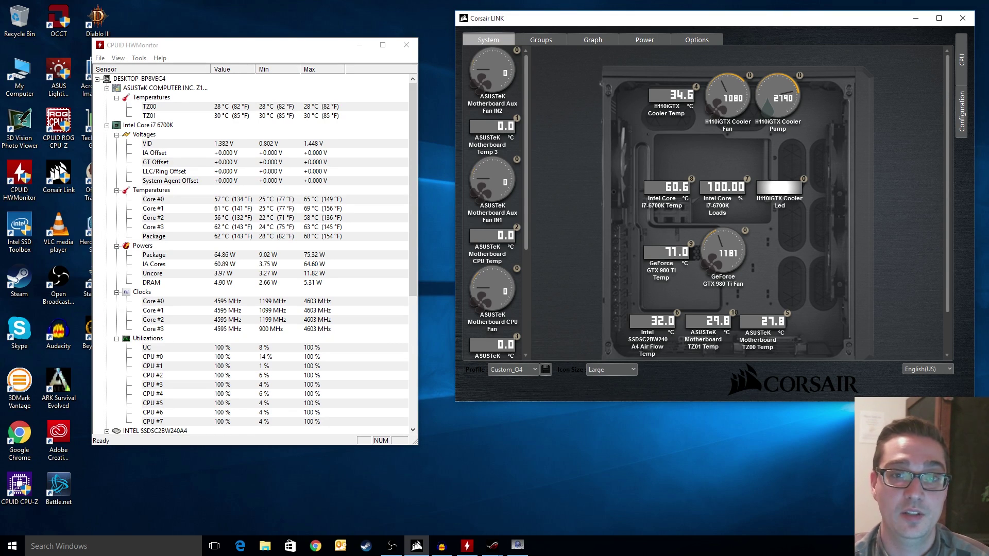
# Close the RealBench stress test with Alt+F4 so the CPU load and temperature drop
pyautogui.hotkey('alt', 'F4')
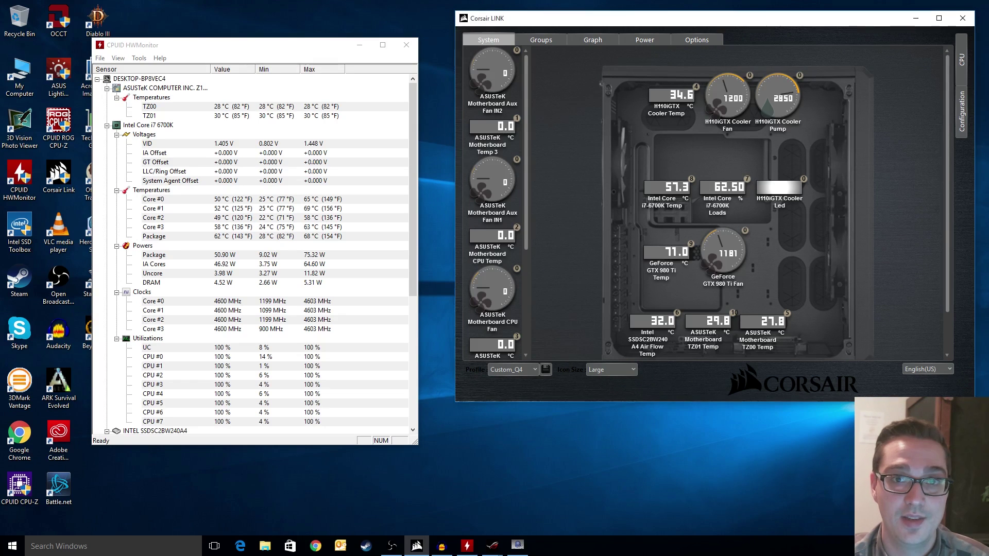